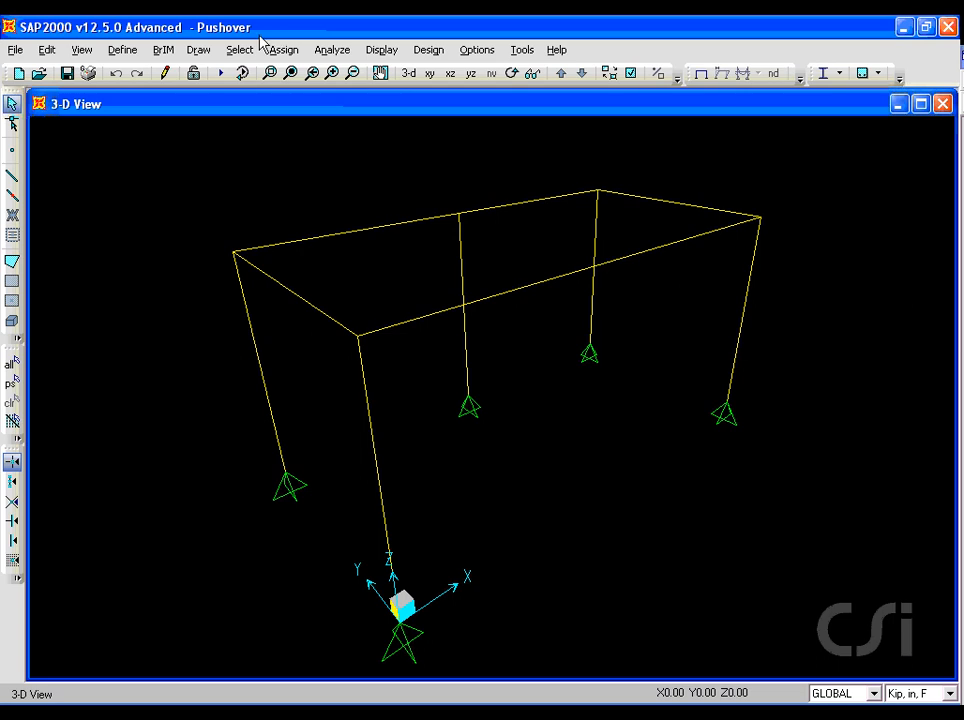
- Run the analysis for the DEAD, MODAL, LIVE and RSP load cases and inspect the displacements at the far rear support joint
{"action": "left_click", "coordinate": [221, 74]}
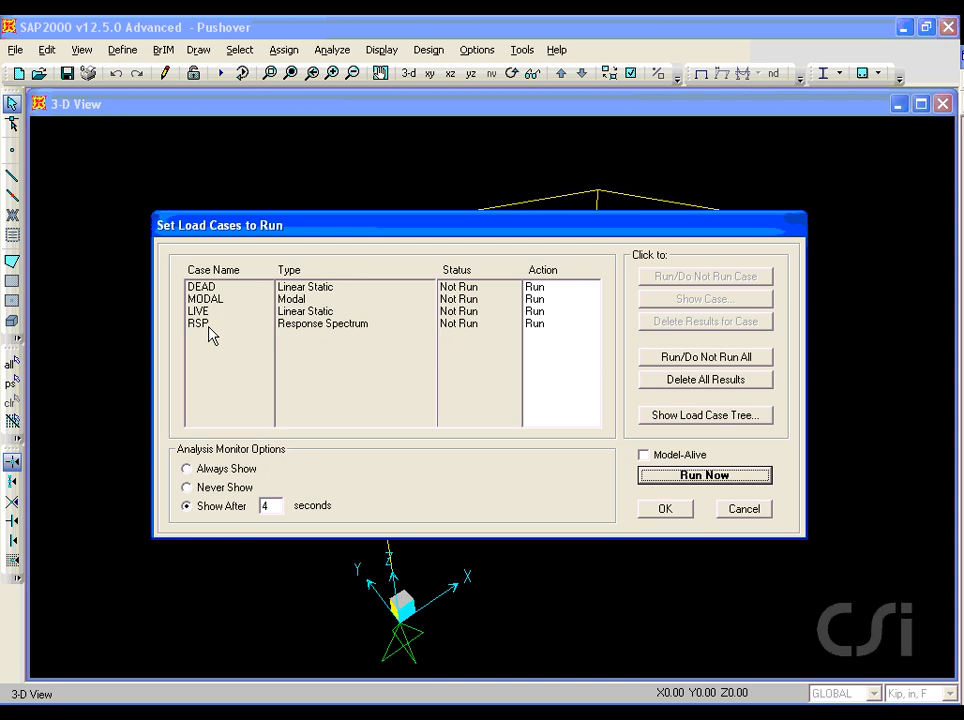
{"action": "left_click", "coordinate": [704, 477]}
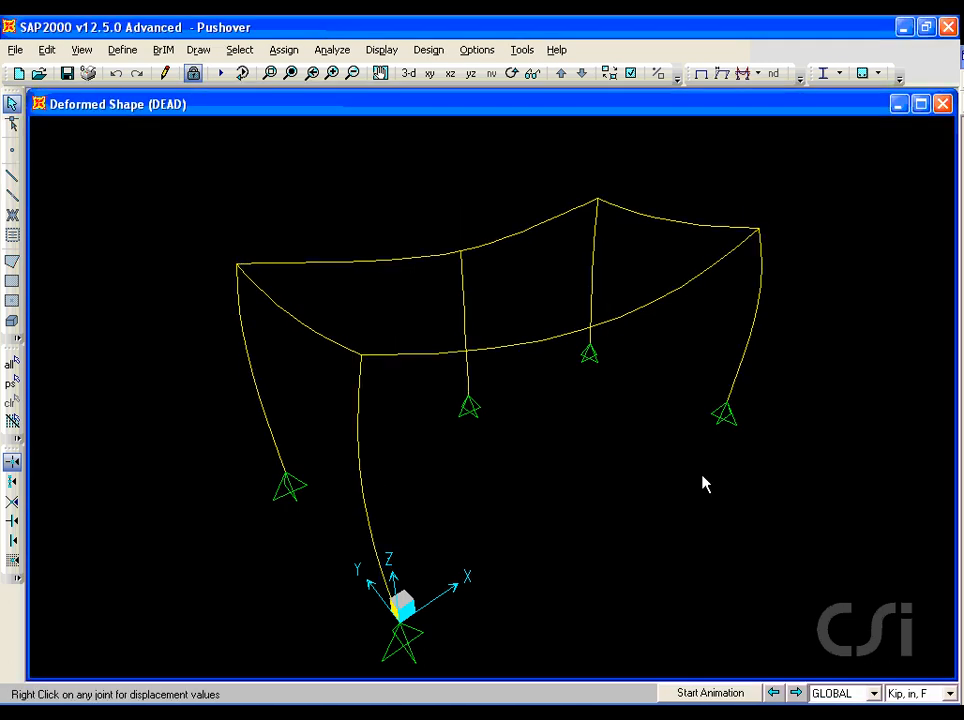
{"action": "right_click", "coordinate": [590, 352]}
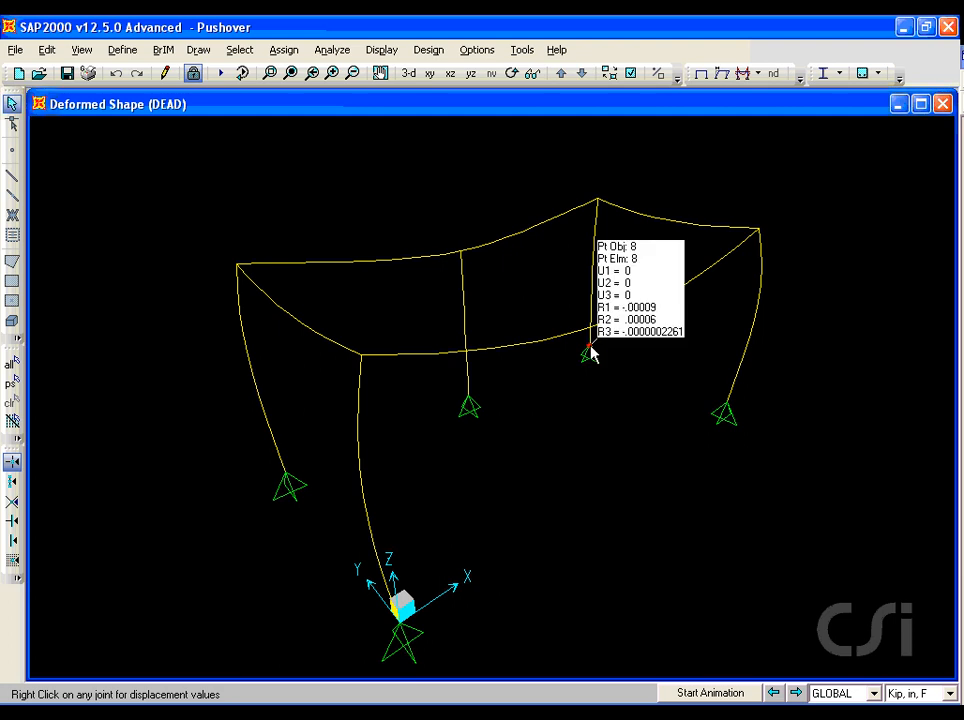
- Run the steel frame design check of the structure and unlock the model, accepting deletion of the analysis results
{"action": "left_click", "coordinate": [429, 50]}
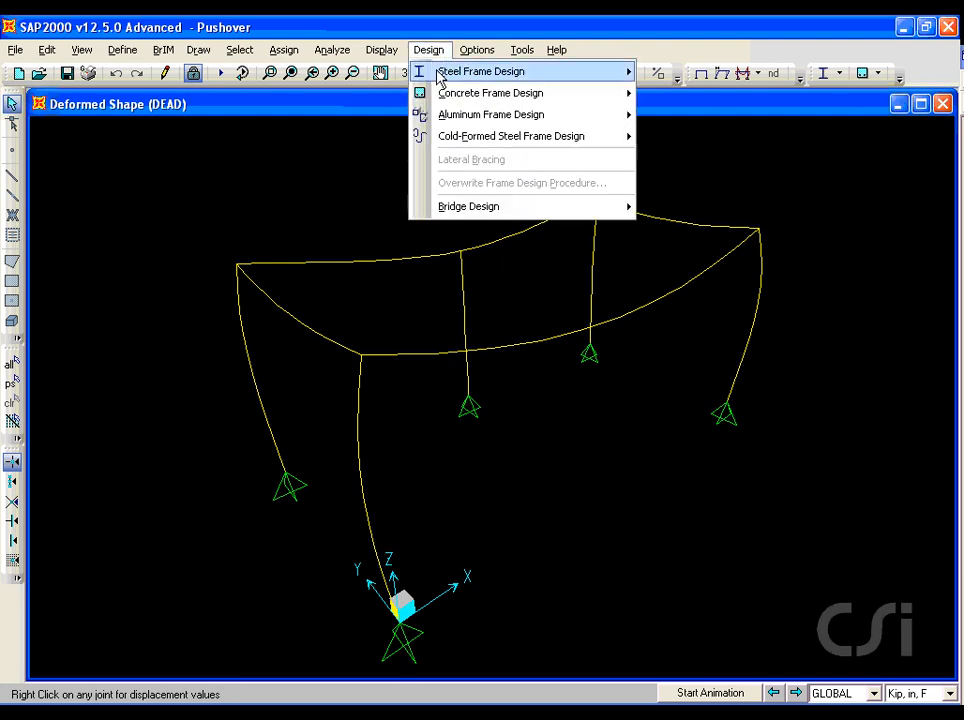
{"action": "mouse_move", "coordinate": [437, 76]}
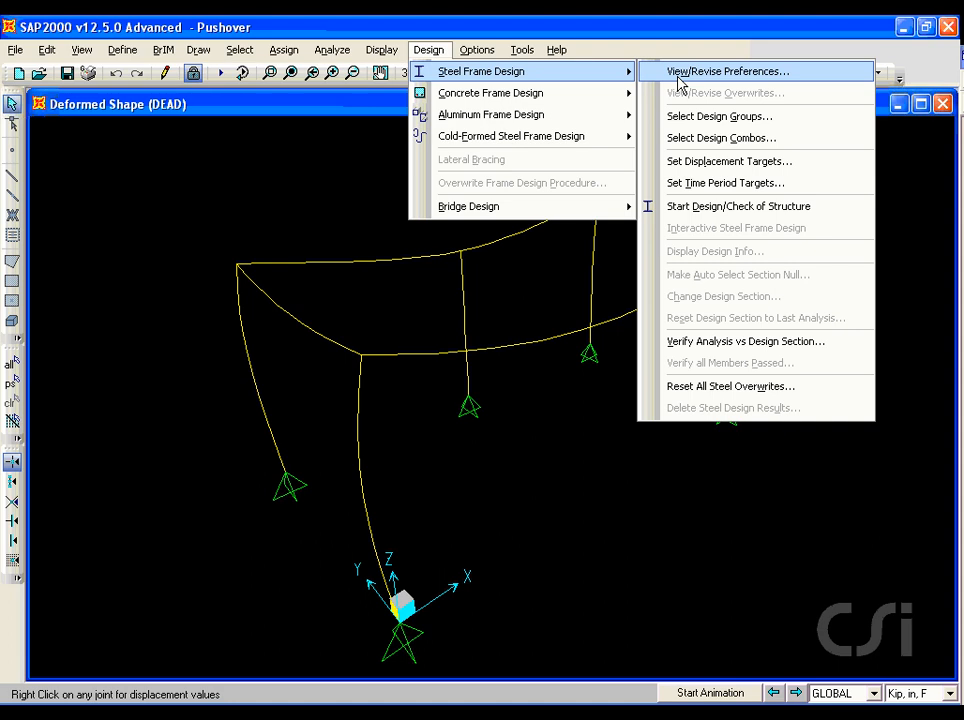
{"action": "left_click", "coordinate": [760, 206]}
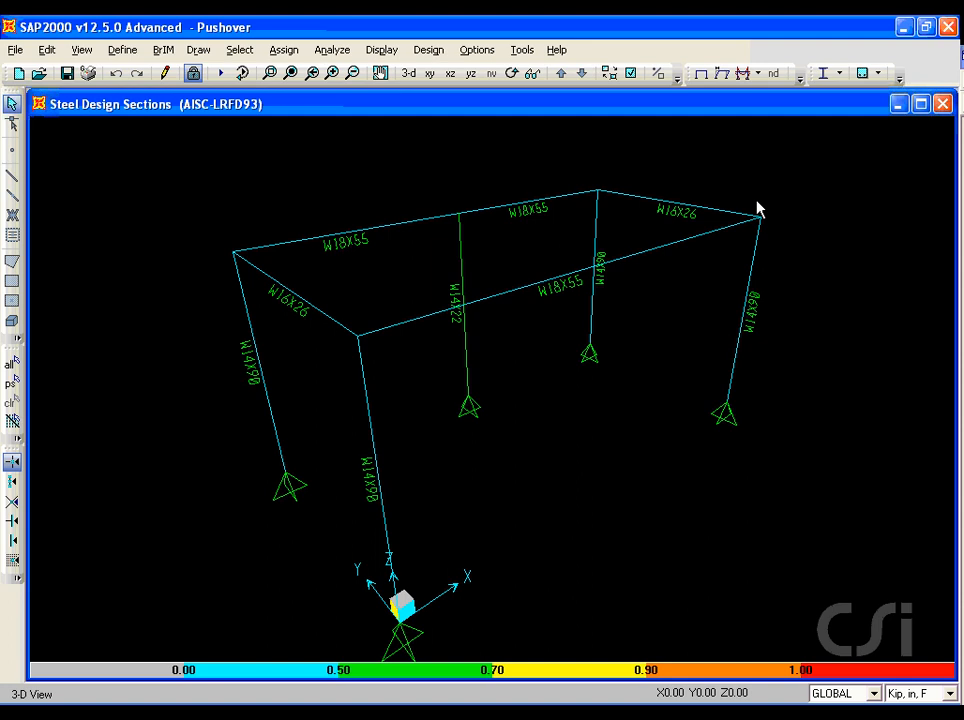
{"action": "left_click", "coordinate": [193, 73]}
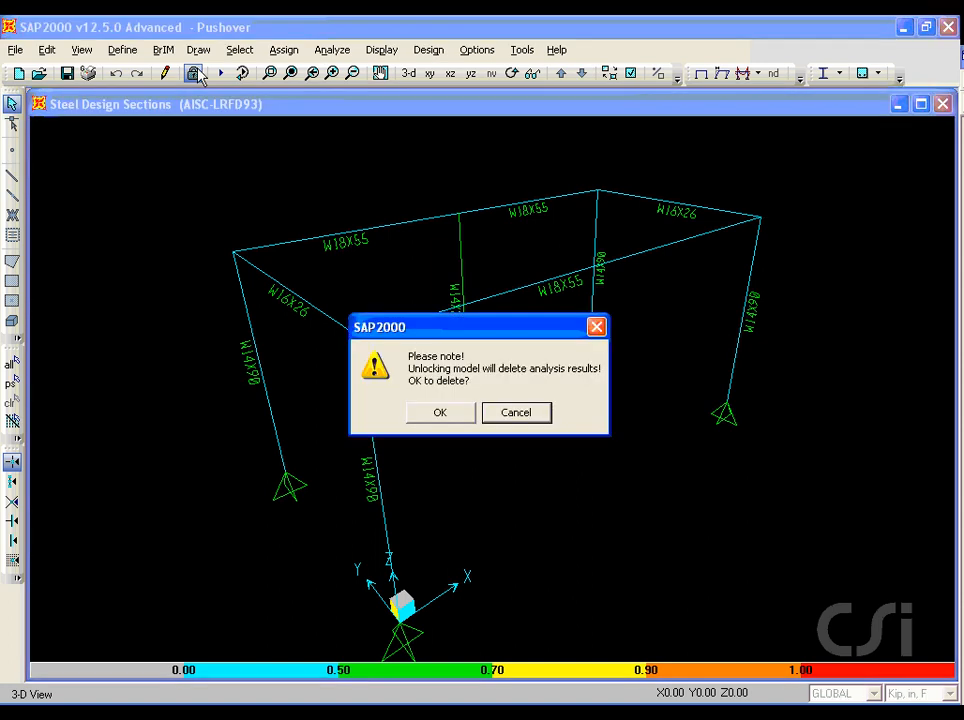
{"action": "left_click", "coordinate": [441, 414]}
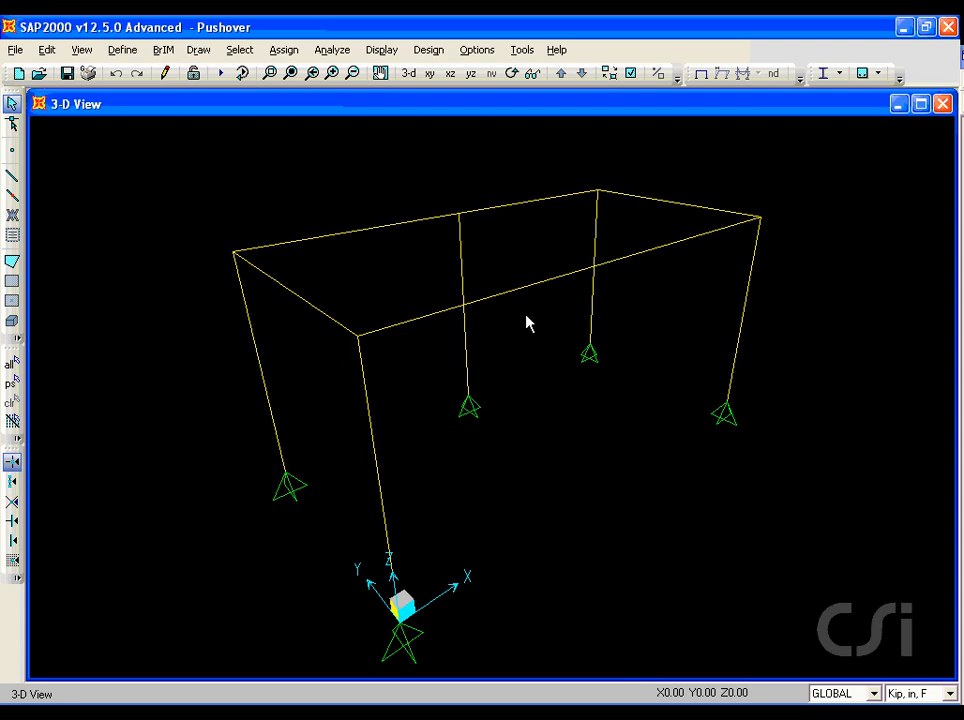
- Select the five beams and add an Auto M3 hinge at relative distance 0 from FEMA 356 Table 5-6 (Steel Beams - Flexure)
{"action": "left_click", "coordinate": [565, 274]}
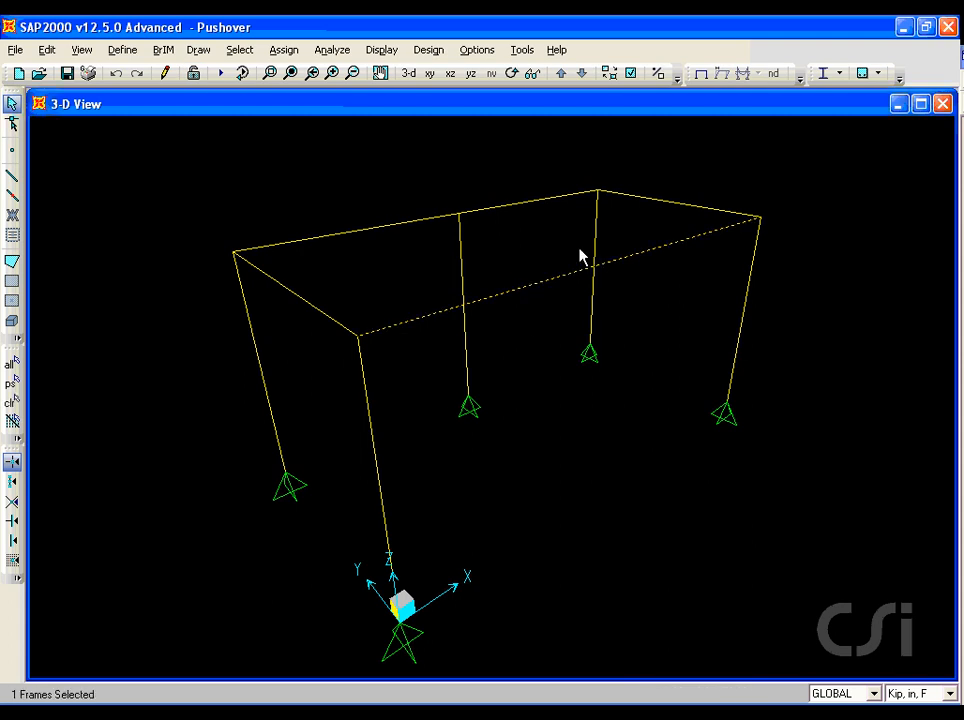
{"action": "left_click", "coordinate": [679, 204]}
{"action": "left_click", "coordinate": [540, 197]}
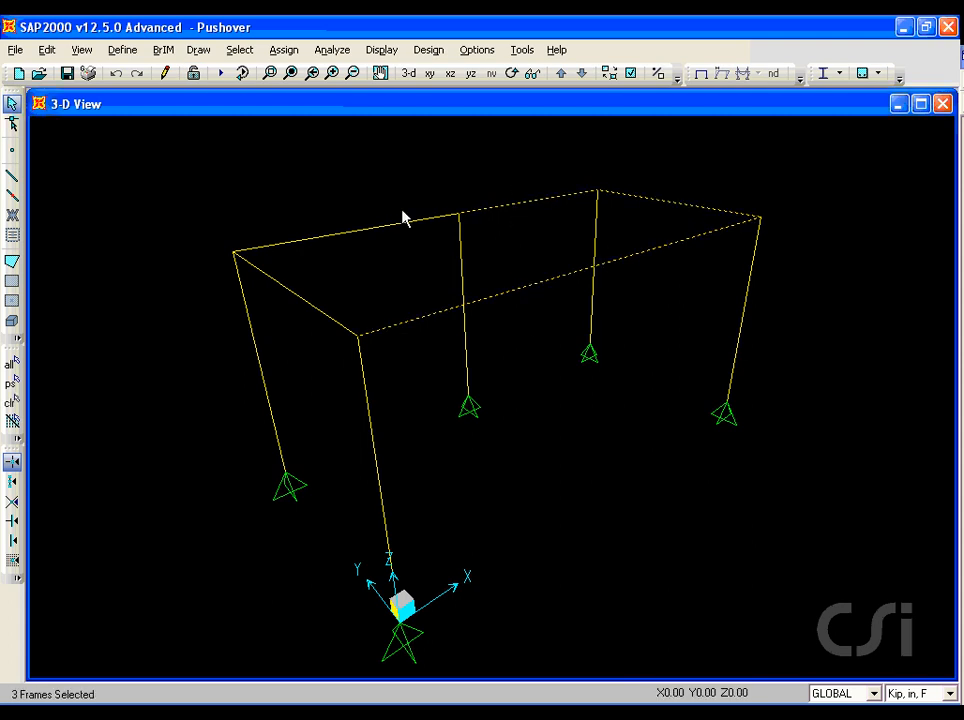
{"action": "left_click", "coordinate": [404, 219]}
{"action": "left_click", "coordinate": [316, 325]}
{"action": "left_click", "coordinate": [284, 49]}
{"action": "mouse_move", "coordinate": [288, 97]}
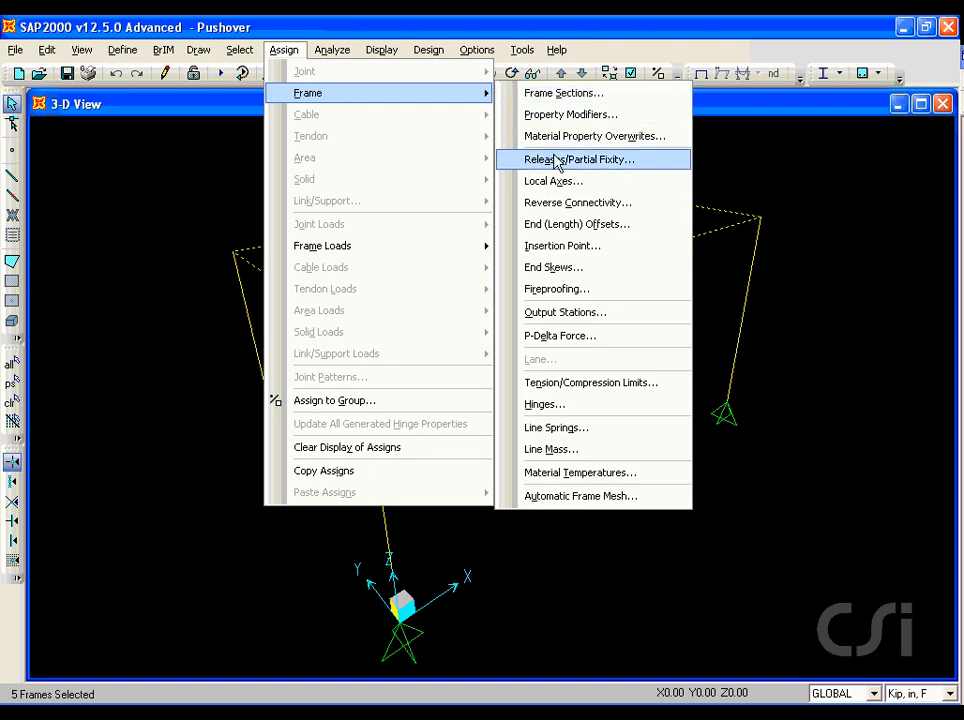
{"action": "left_click", "coordinate": [565, 405]}
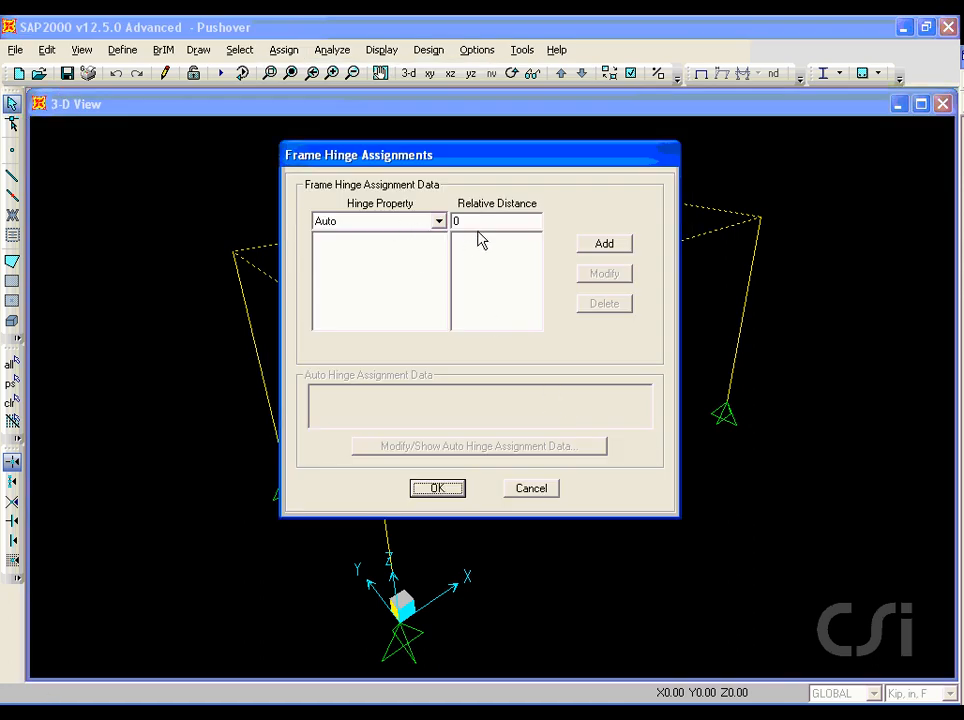
{"action": "left_click", "coordinate": [603, 244]}
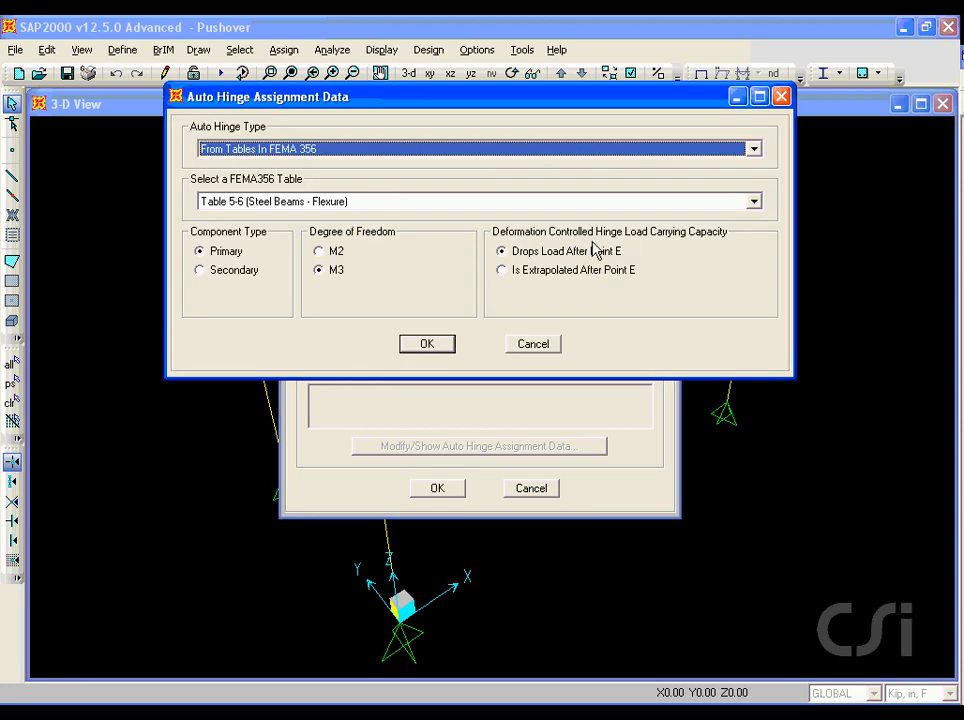
{"action": "left_click", "coordinate": [460, 148]}
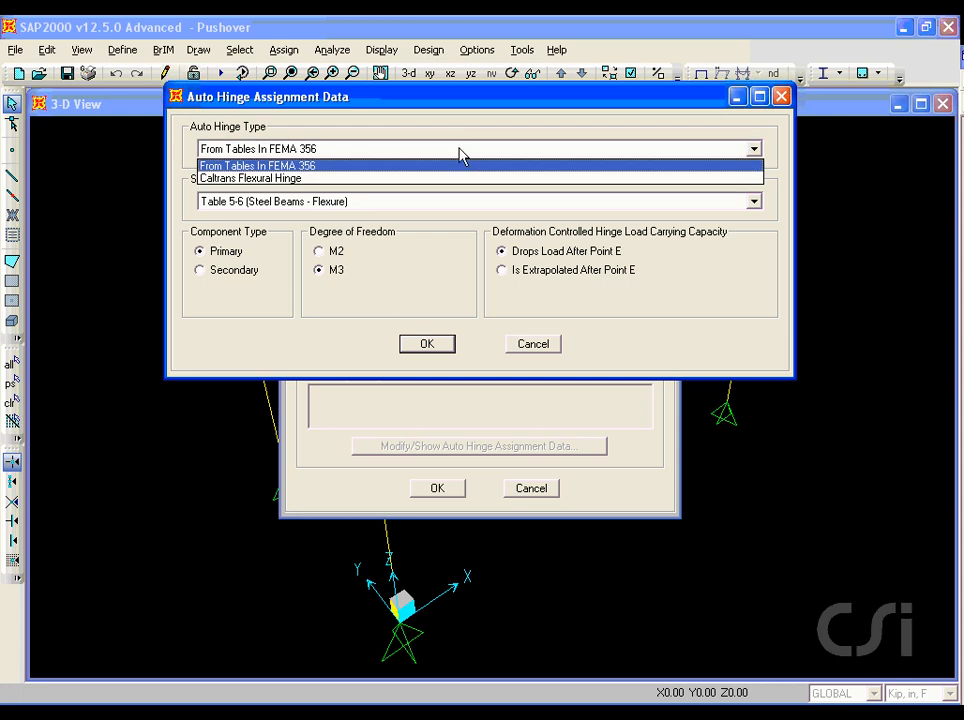
{"action": "left_click", "coordinate": [461, 168]}
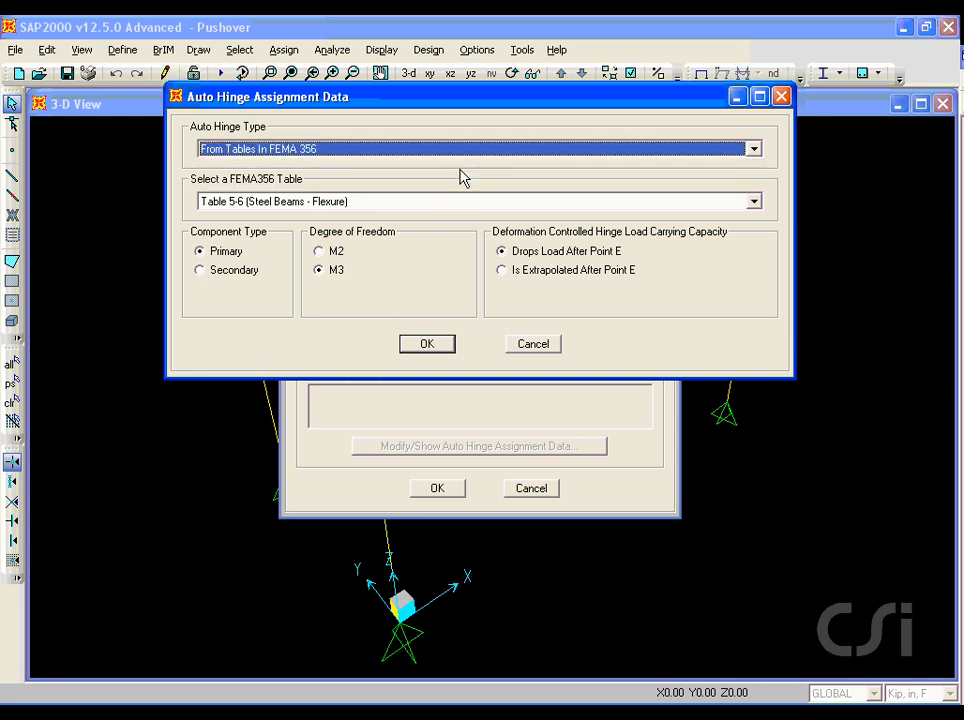
{"action": "left_click", "coordinate": [447, 202]}
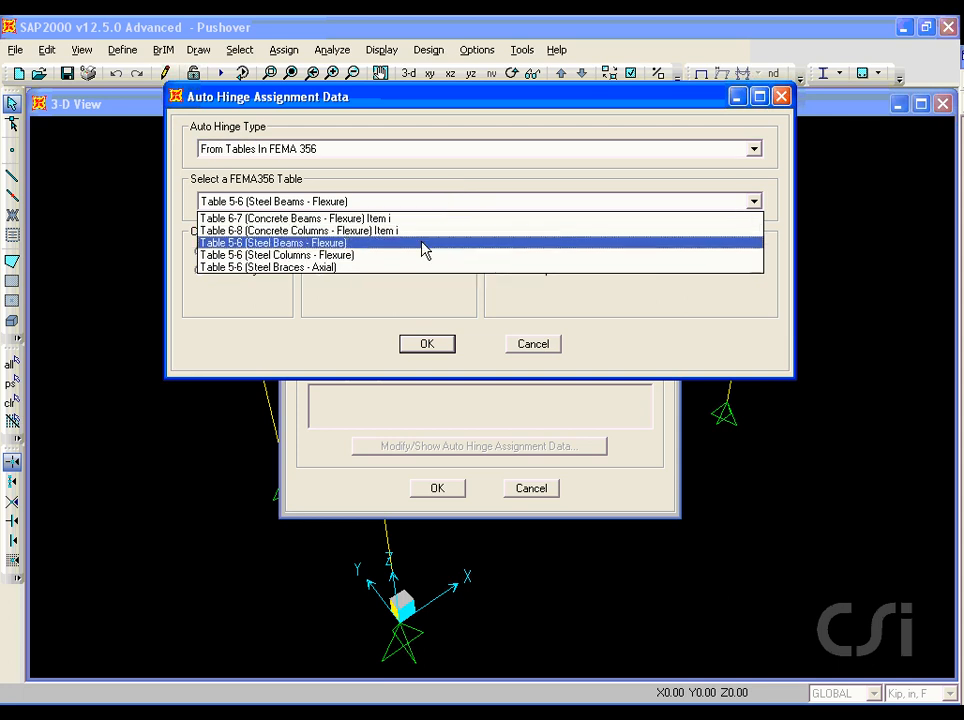
{"action": "left_click", "coordinate": [328, 243]}
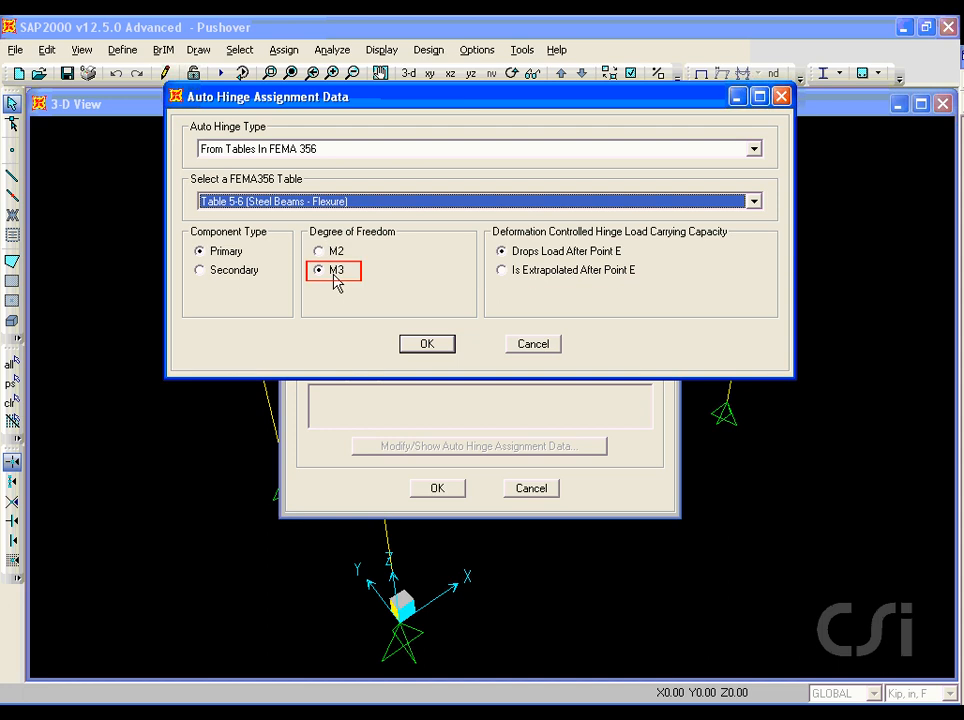
{"action": "left_click", "coordinate": [427, 344]}
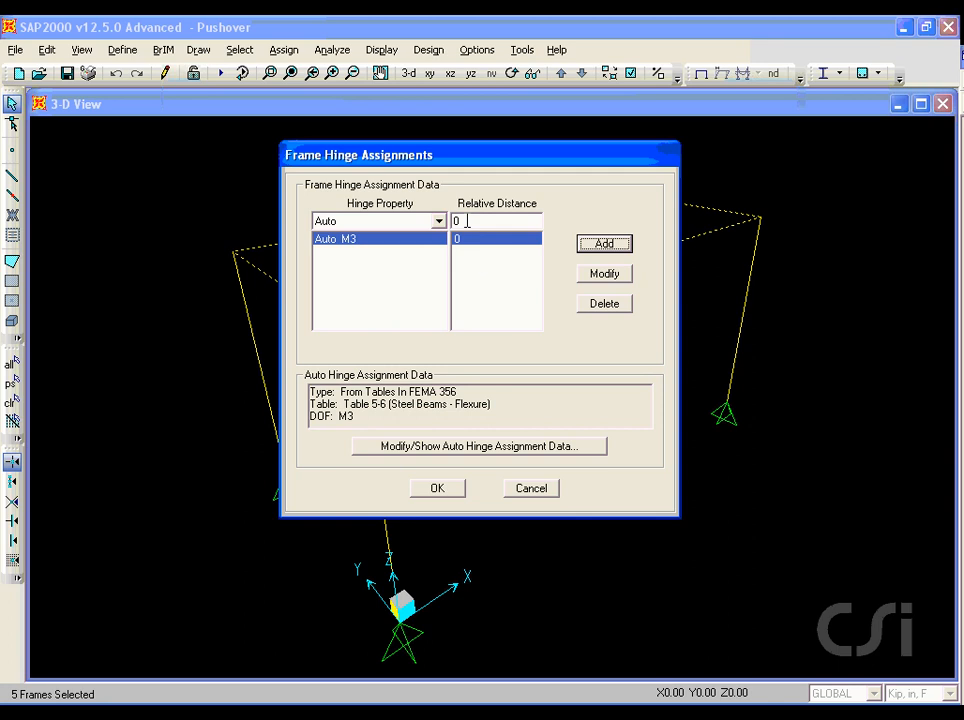
- Add a second Auto M3 steel beam hinge at relative distance 1 and apply both hinges to the selected beams
{"action": "left_click", "coordinate": [467, 221]}
{"action": "type", "text": "1"}
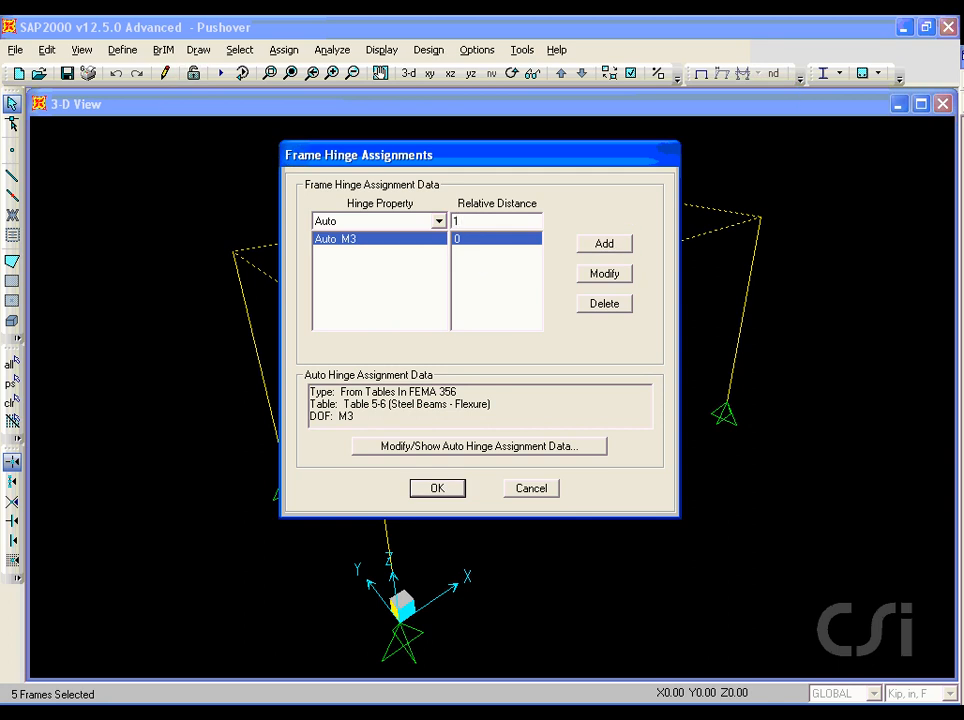
{"action": "left_click", "coordinate": [595, 245]}
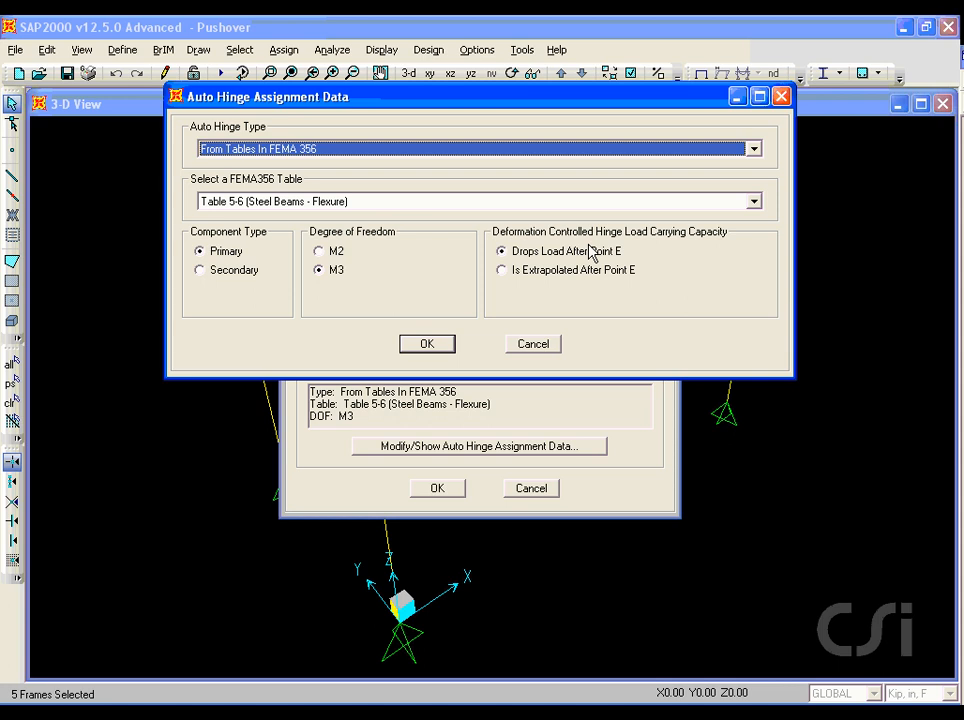
{"action": "left_click", "coordinate": [447, 344]}
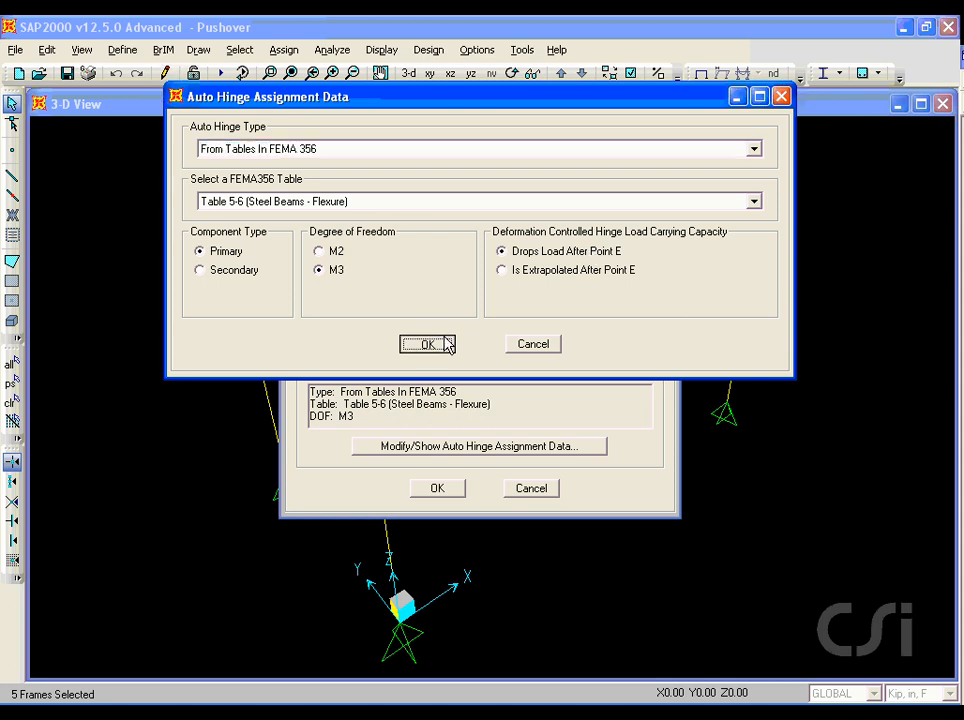
{"action": "left_click", "coordinate": [443, 489]}
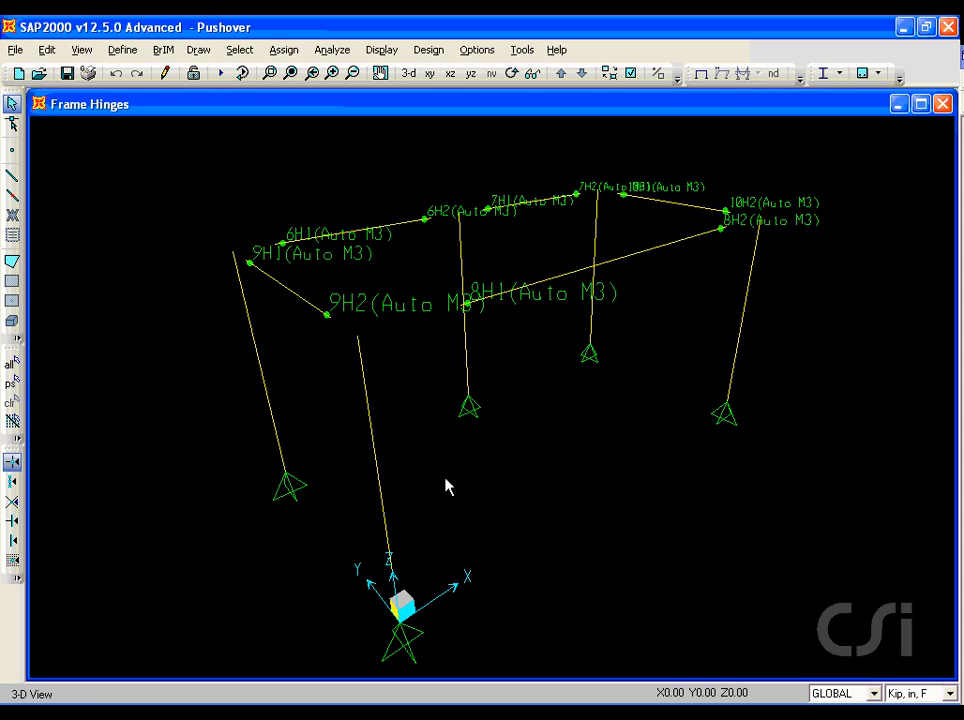
- Select the five columns and add an Auto M3 hinge at relative distance 0 from FEMA 356 Table 5-6 (Steel Columns - Flexure)
{"action": "left_click", "coordinate": [575, 240]}
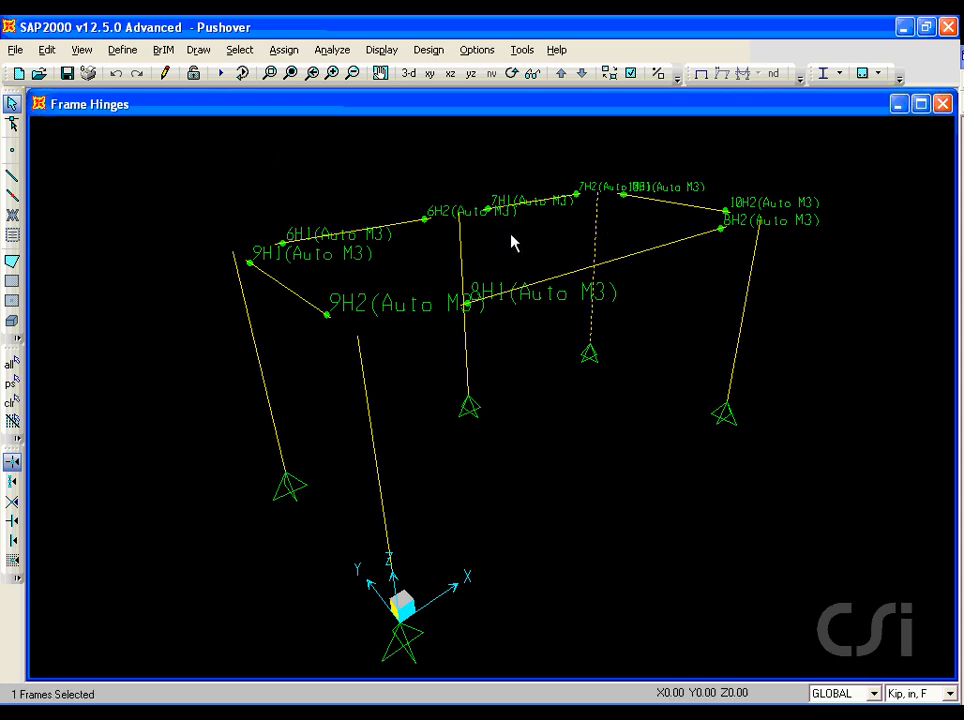
{"action": "left_click", "coordinate": [443, 250]}
{"action": "left_click", "coordinate": [284, 430]}
{"action": "left_click", "coordinate": [376, 455]}
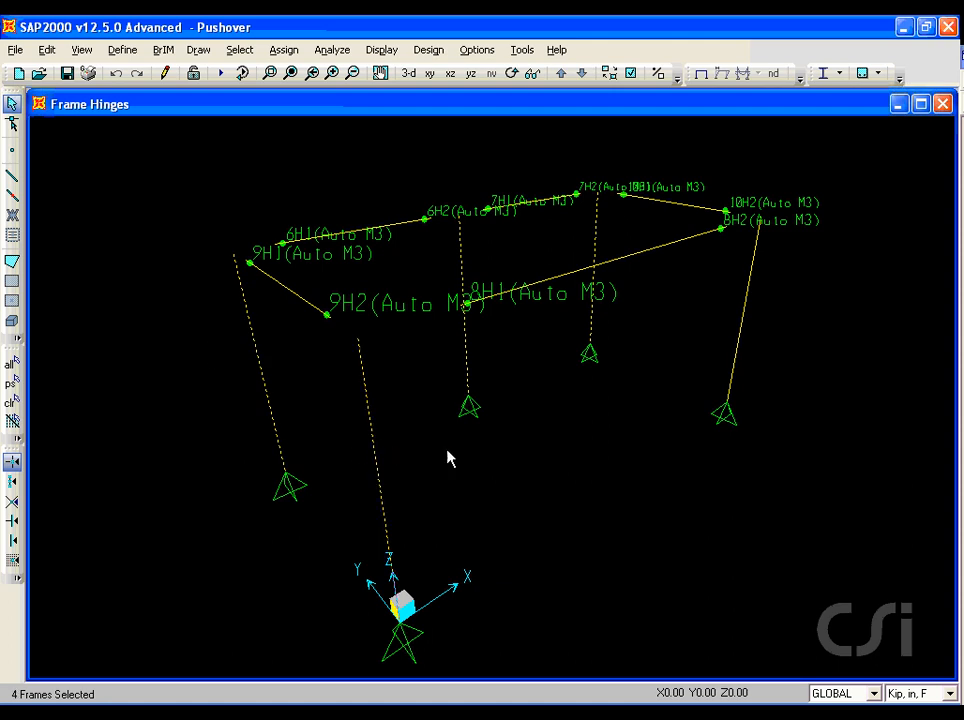
{"action": "left_click", "coordinate": [729, 351]}
{"action": "left_click", "coordinate": [284, 50]}
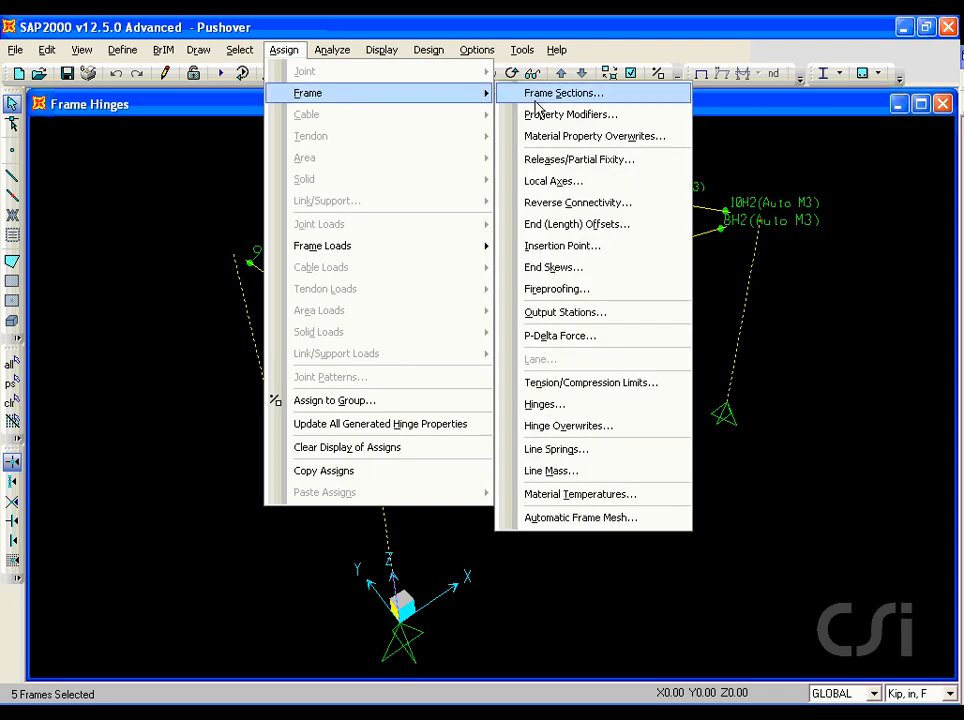
{"action": "left_click", "coordinate": [540, 405]}
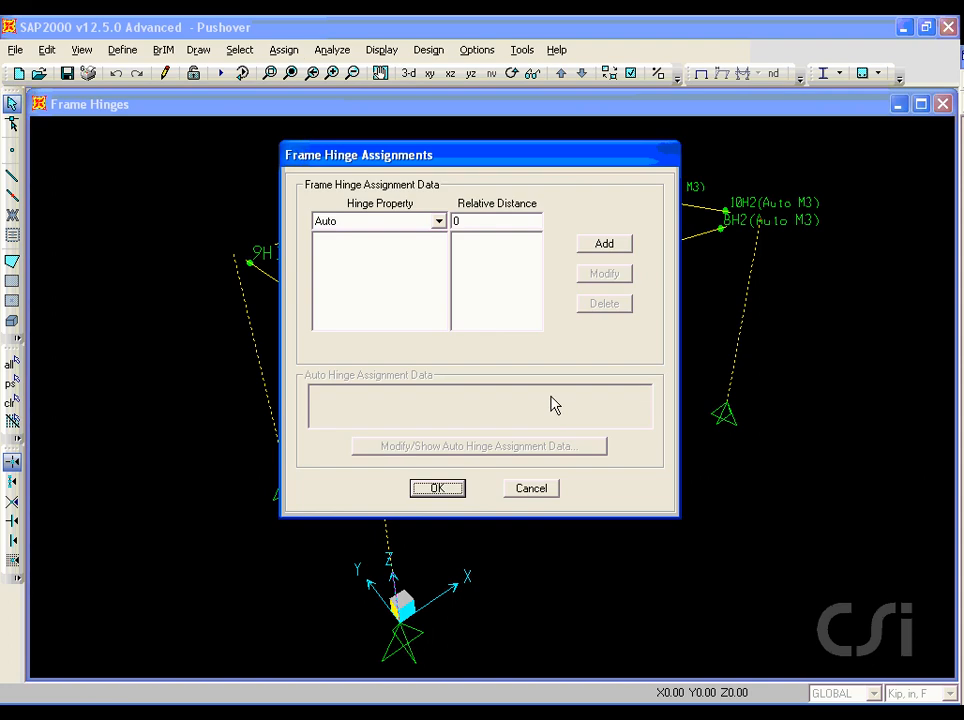
{"action": "left_click", "coordinate": [599, 247]}
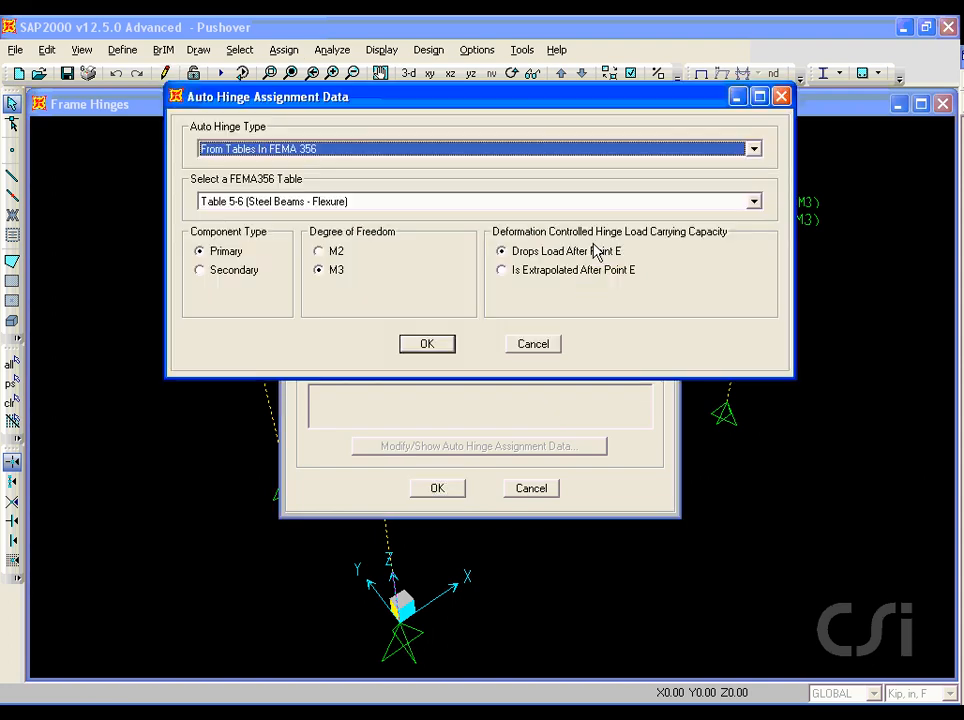
{"action": "left_click", "coordinate": [445, 204]}
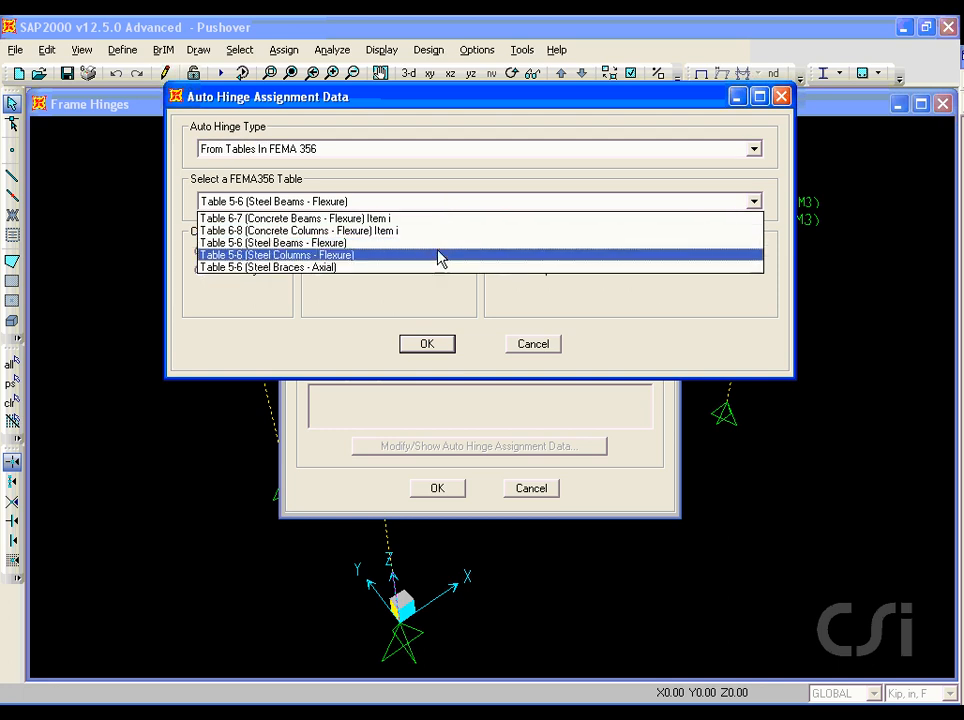
{"action": "left_click", "coordinate": [384, 257]}
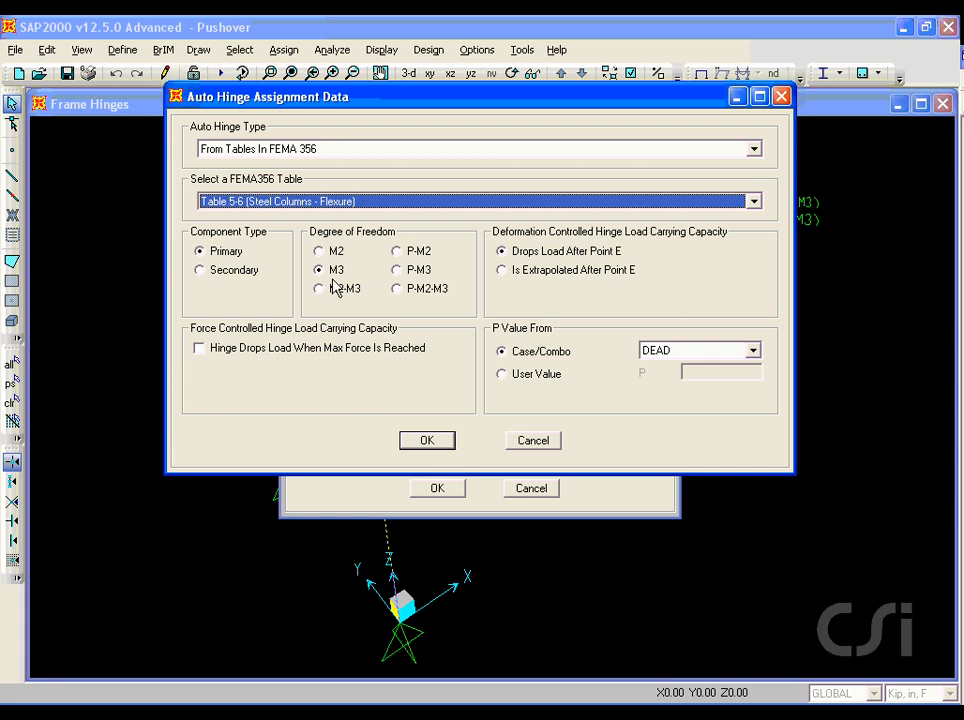
{"action": "left_click", "coordinate": [424, 441]}
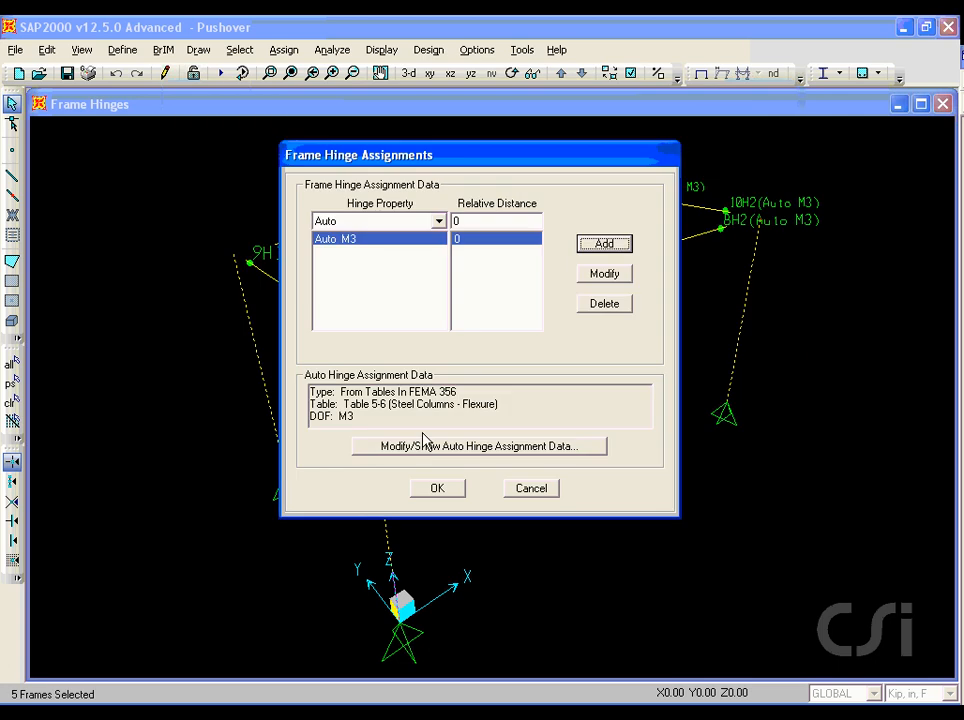
- Add a second Auto M3 steel column hinge at relative distance 1 and apply both hinges to the selected columns
{"action": "double_click", "coordinate": [462, 221]}
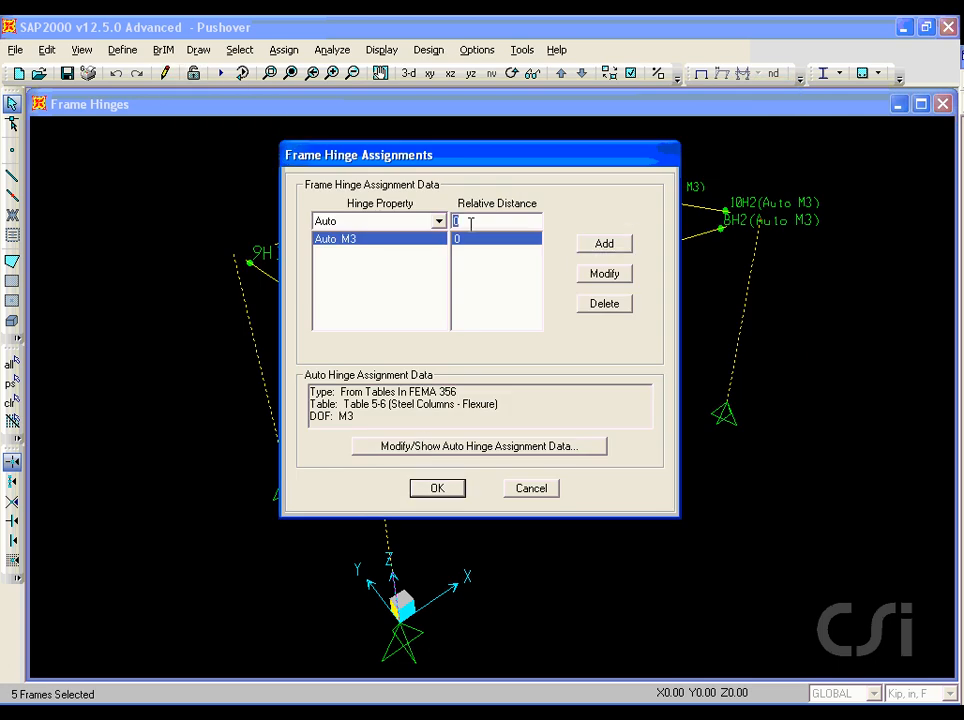
{"action": "type", "text": "1"}
{"action": "left_click", "coordinate": [611, 247]}
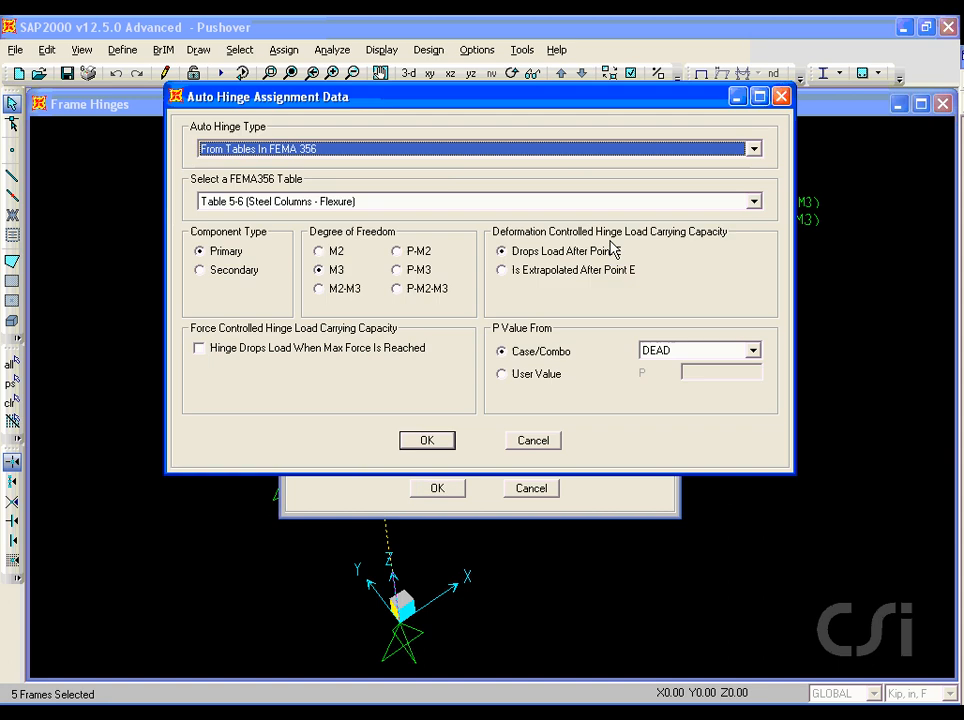
{"action": "left_click", "coordinate": [441, 440]}
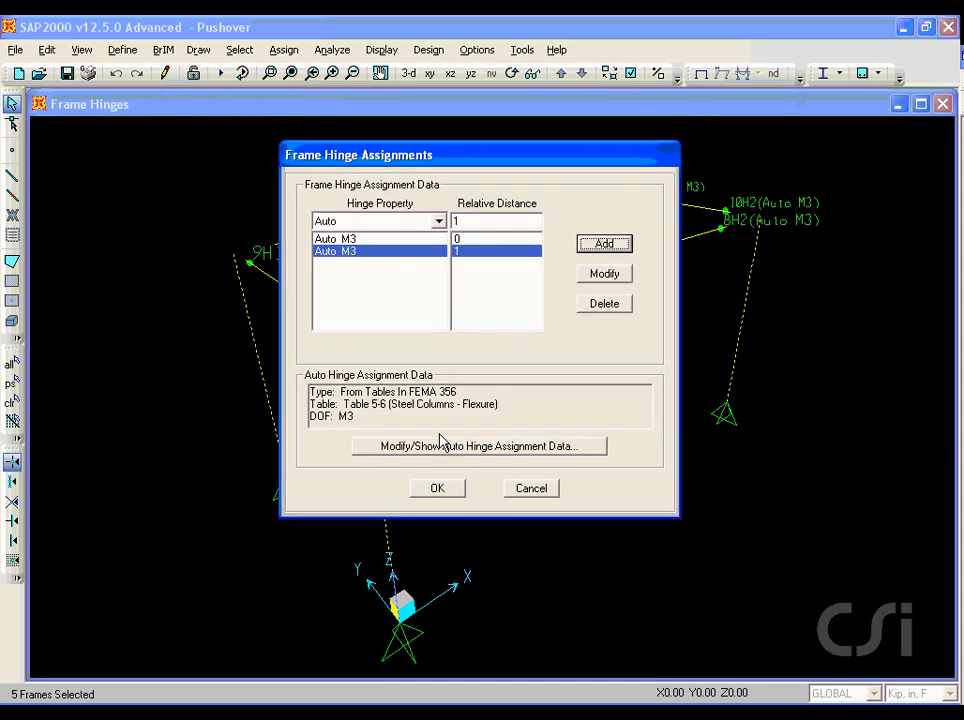
{"action": "left_click", "coordinate": [451, 487]}
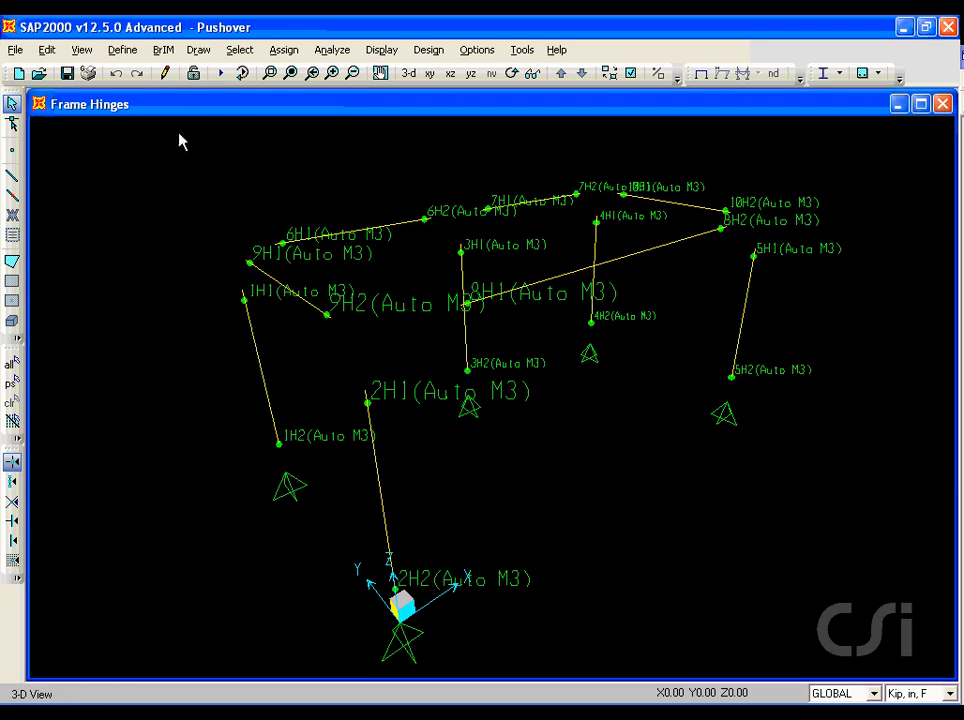
- Examine the generated hinge property data of beam hinge 6H1 in the frame hinge property definitions, leaving it unmodified
{"action": "left_click", "coordinate": [122, 49]}
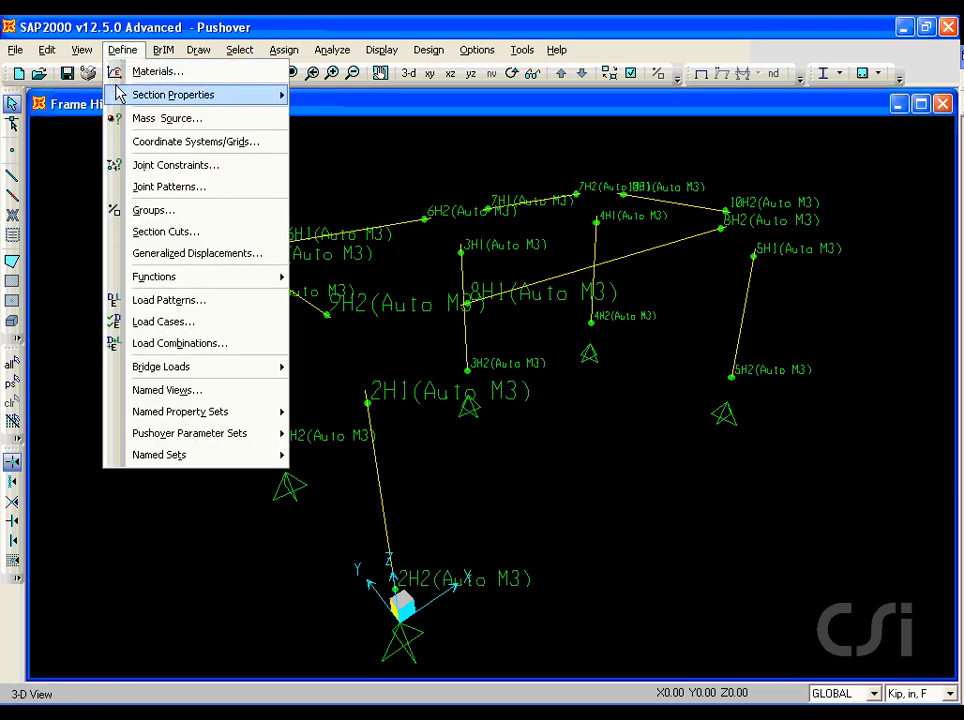
{"action": "mouse_move", "coordinate": [215, 95]}
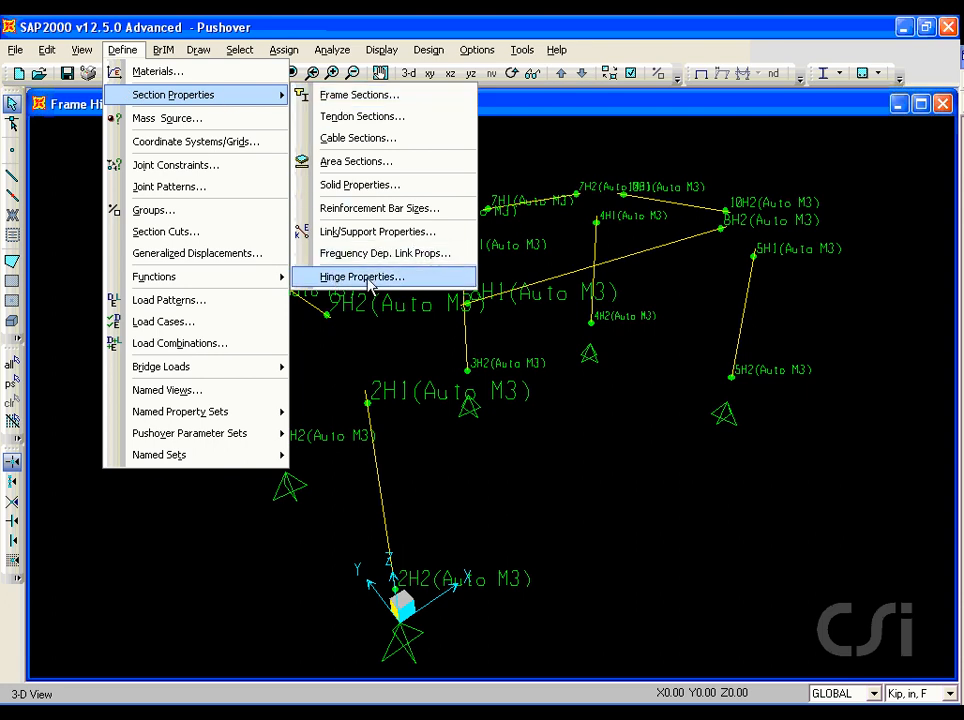
{"action": "left_click", "coordinate": [357, 285]}
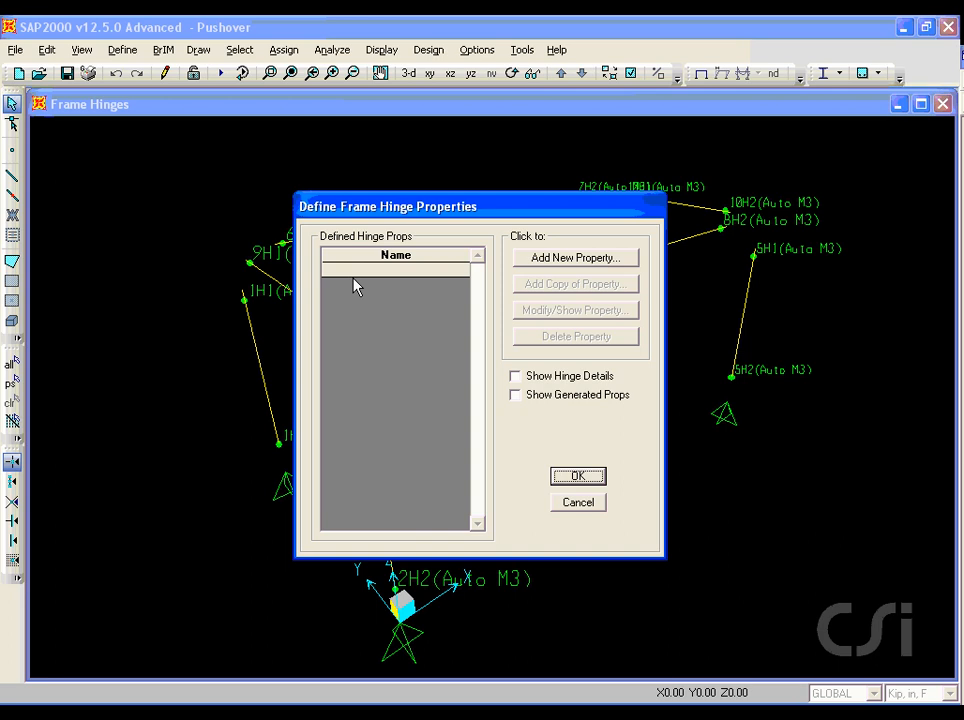
{"action": "left_click", "coordinate": [516, 396]}
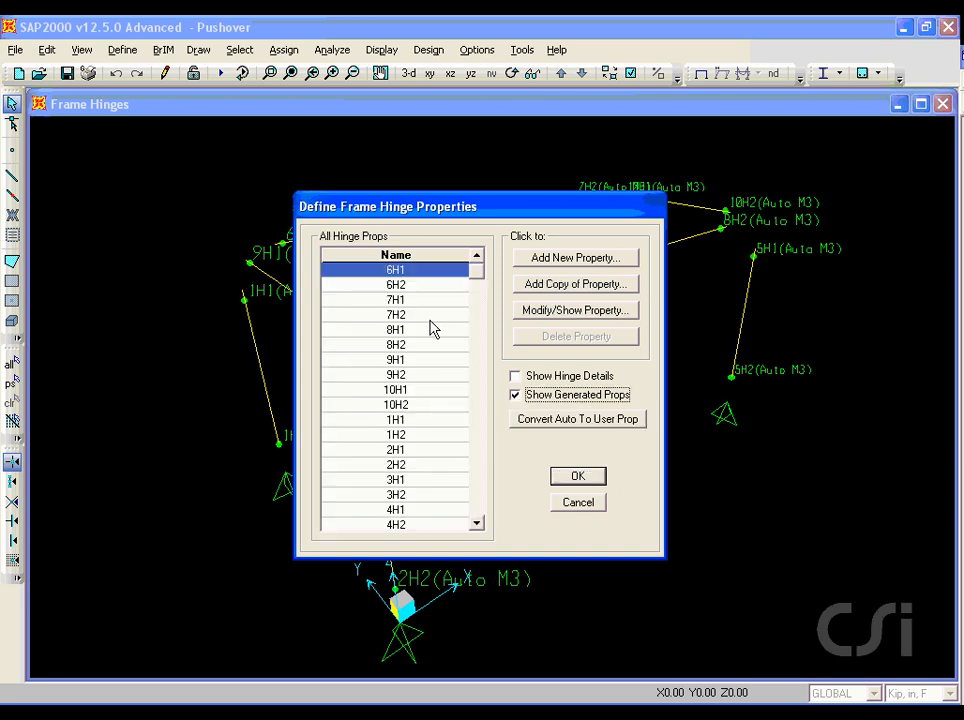
{"action": "left_click", "coordinate": [555, 311]}
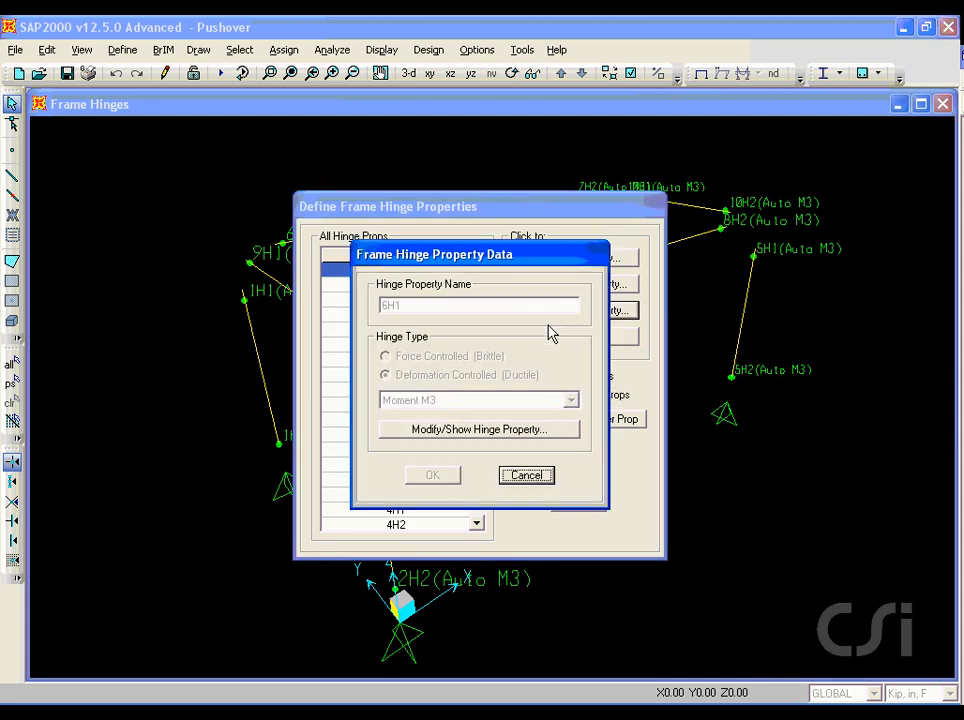
{"action": "left_click", "coordinate": [560, 430]}
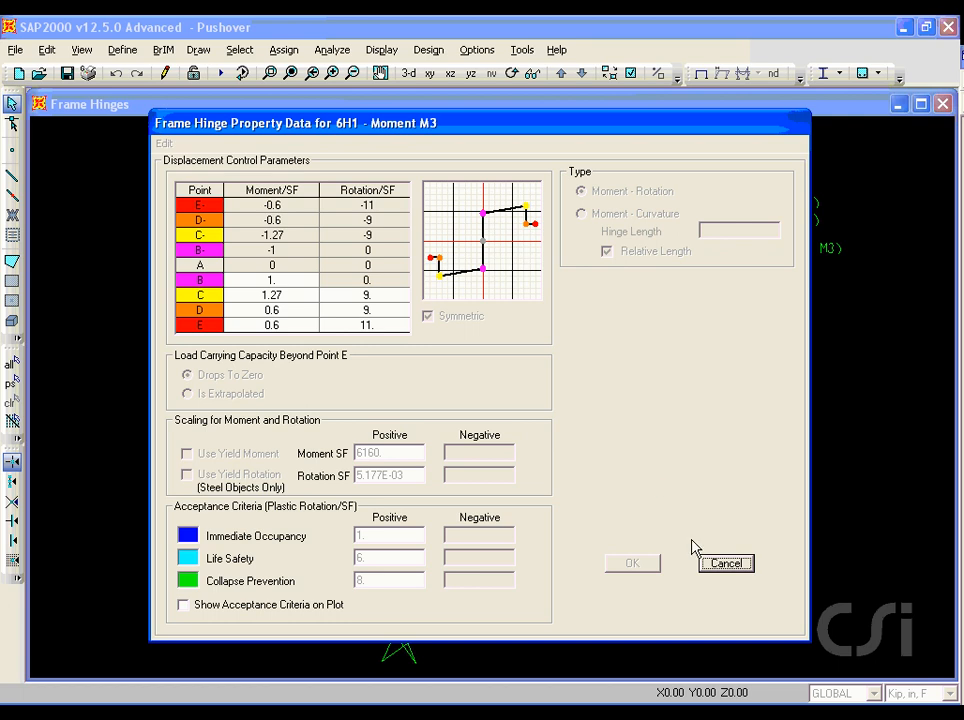
{"action": "left_click", "coordinate": [729, 569]}
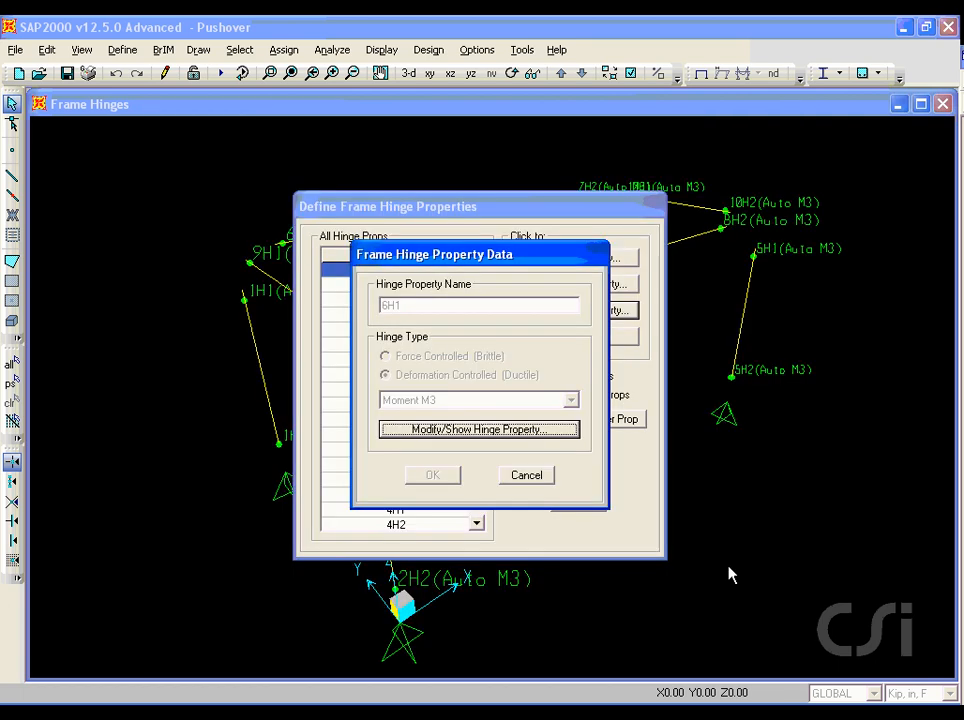
{"action": "left_click", "coordinate": [524, 476]}
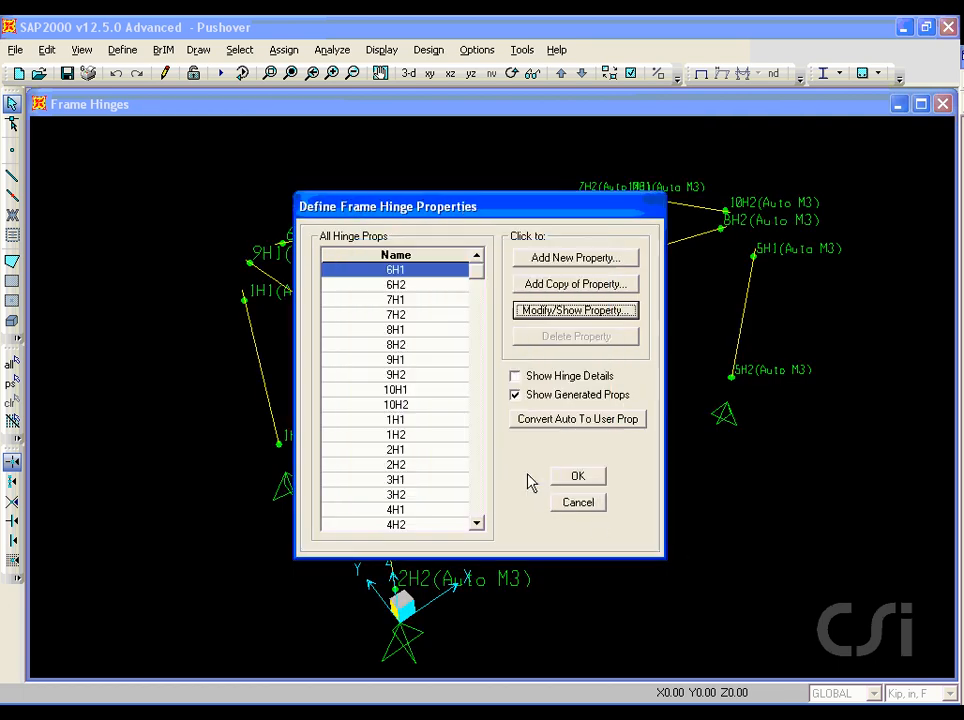
{"action": "left_click", "coordinate": [578, 503]}
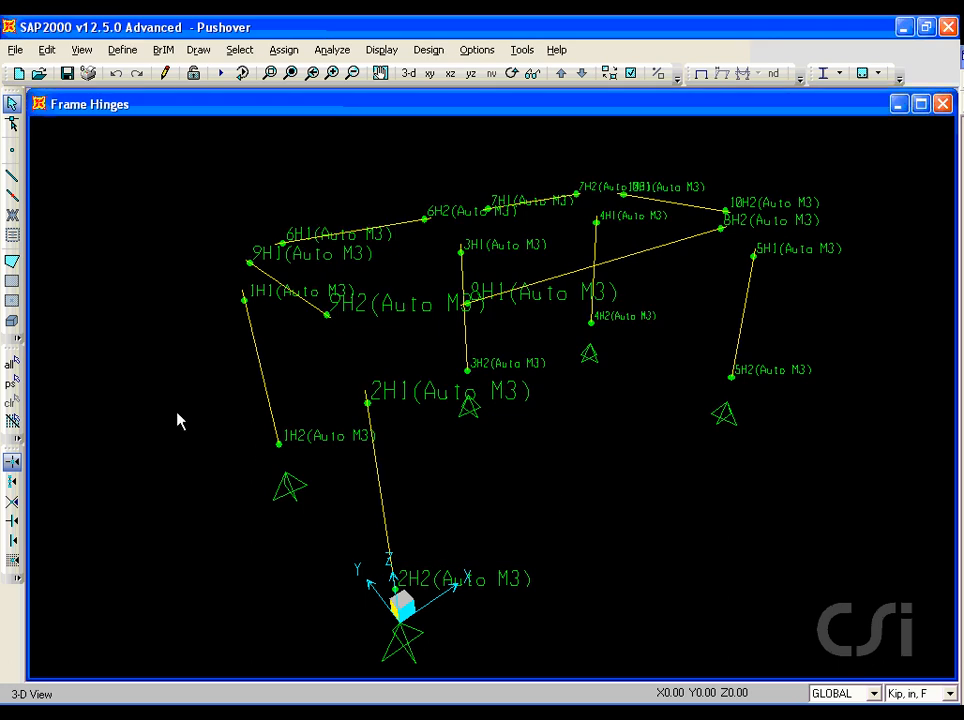
- Select all frame objects and assign hinge overwrites that auto subdivide the line objects at hinges
{"action": "left_click", "coordinate": [12, 365]}
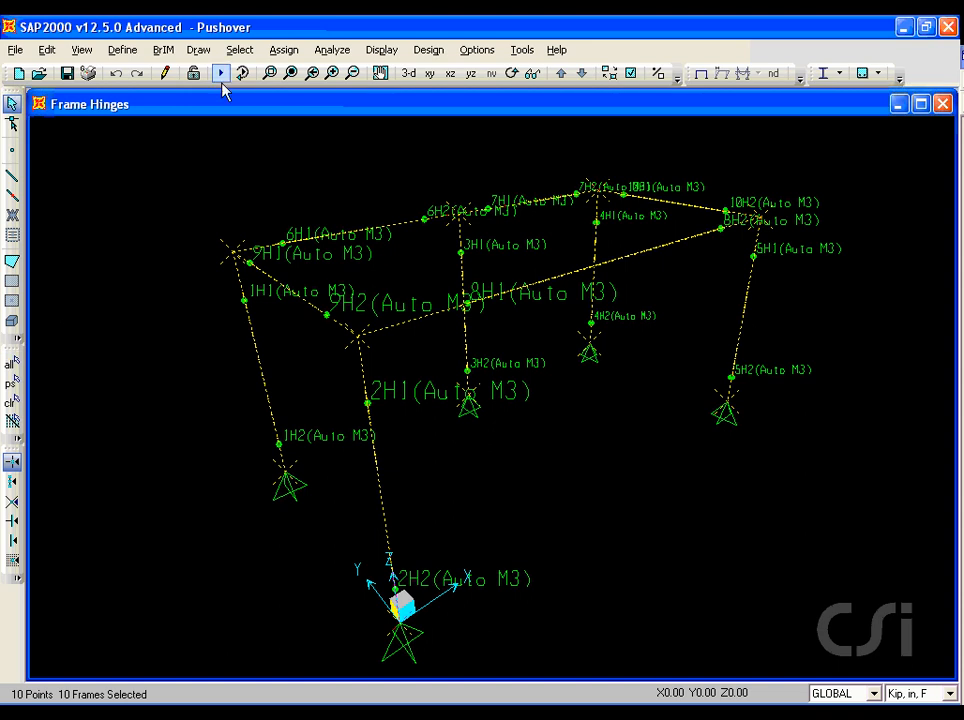
{"action": "left_click", "coordinate": [284, 50]}
{"action": "mouse_move", "coordinate": [300, 92]}
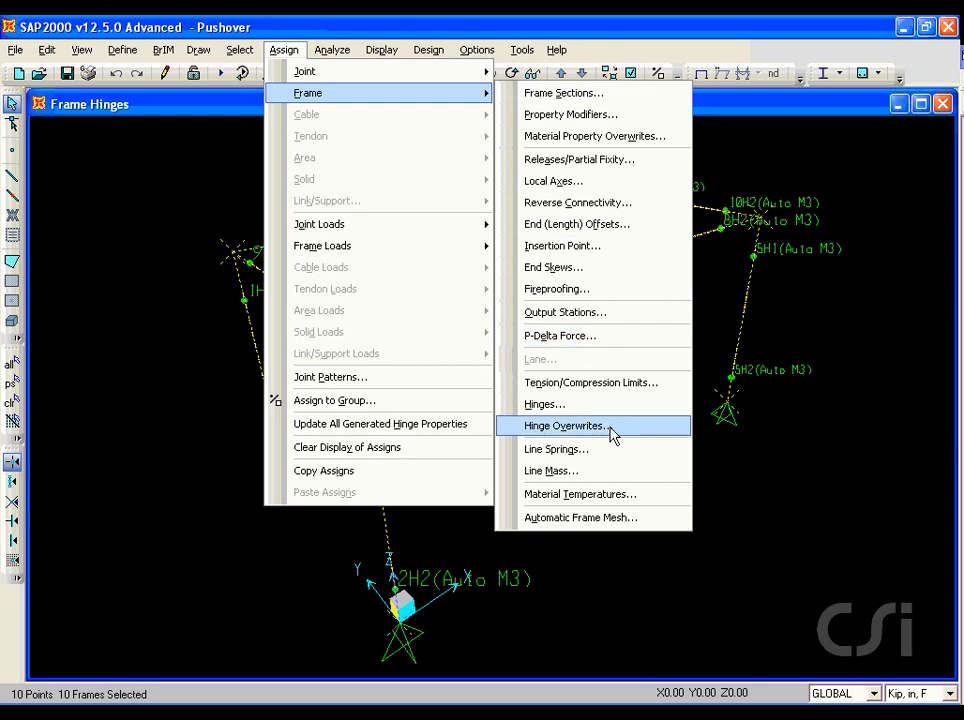
{"action": "left_click", "coordinate": [548, 427]}
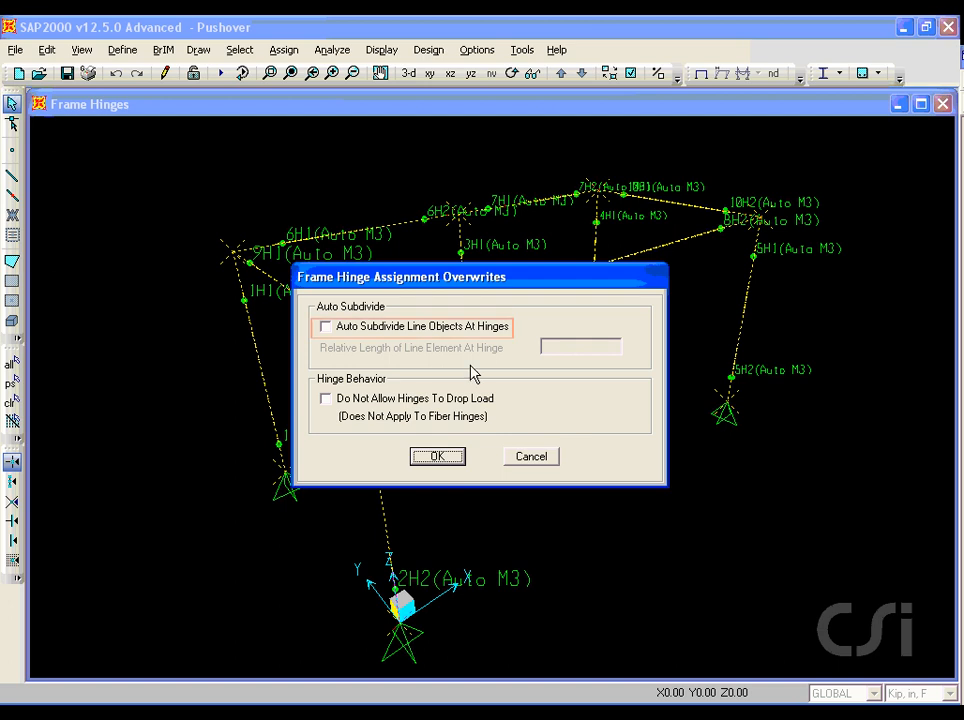
{"action": "left_click", "coordinate": [338, 330]}
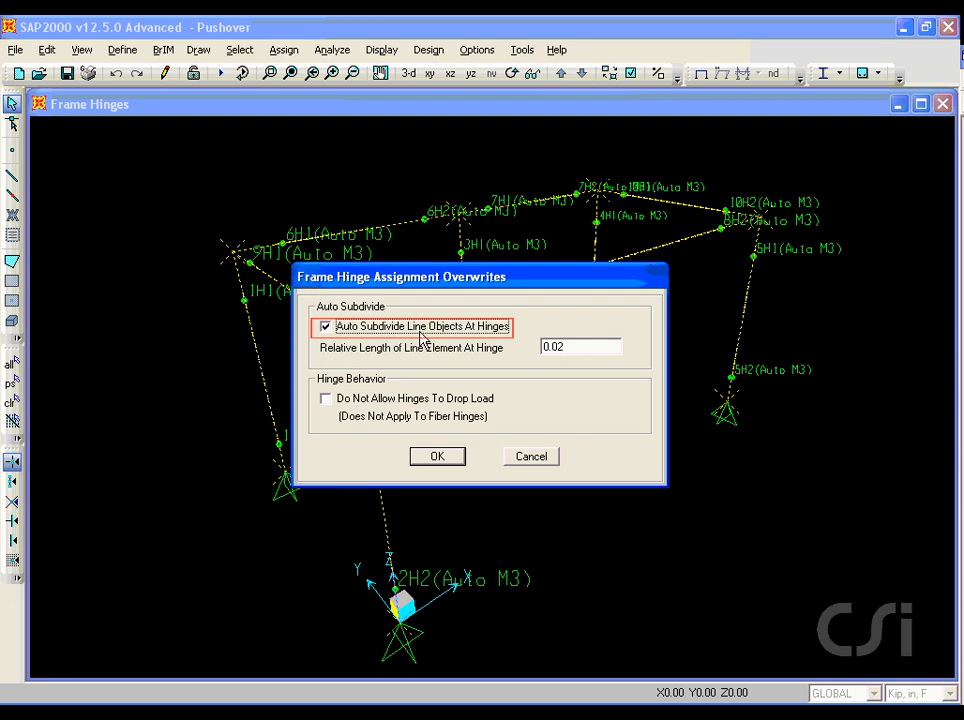
{"action": "left_click", "coordinate": [437, 456]}
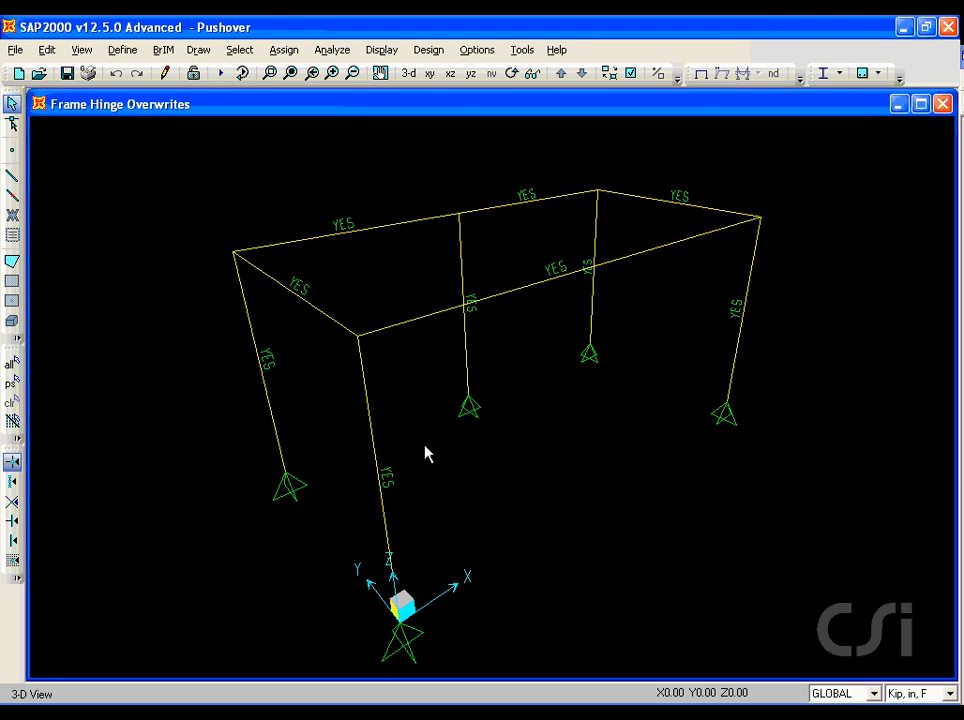
- Change the DEAD load case to a nonlinear static analysis
{"action": "left_click", "coordinate": [122, 49]}
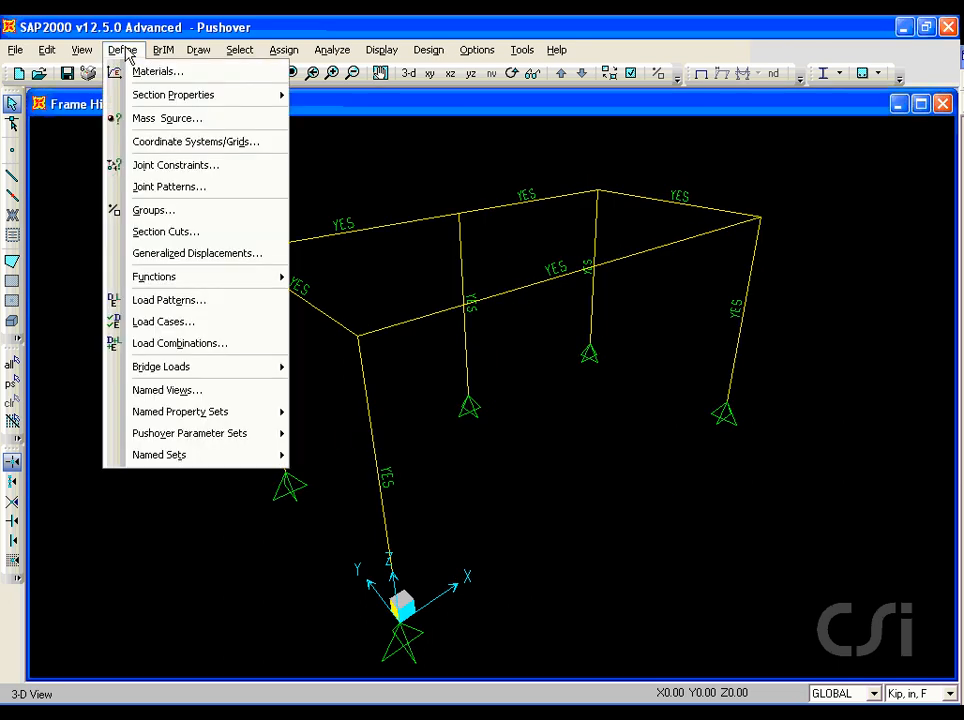
{"action": "left_click", "coordinate": [181, 324]}
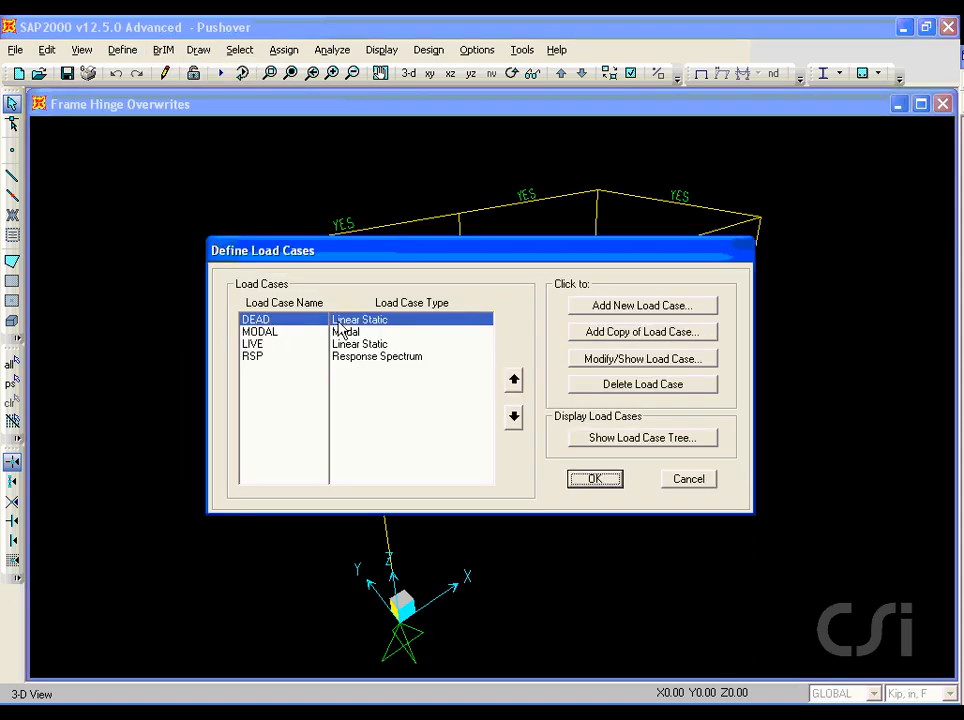
{"action": "left_click", "coordinate": [603, 362]}
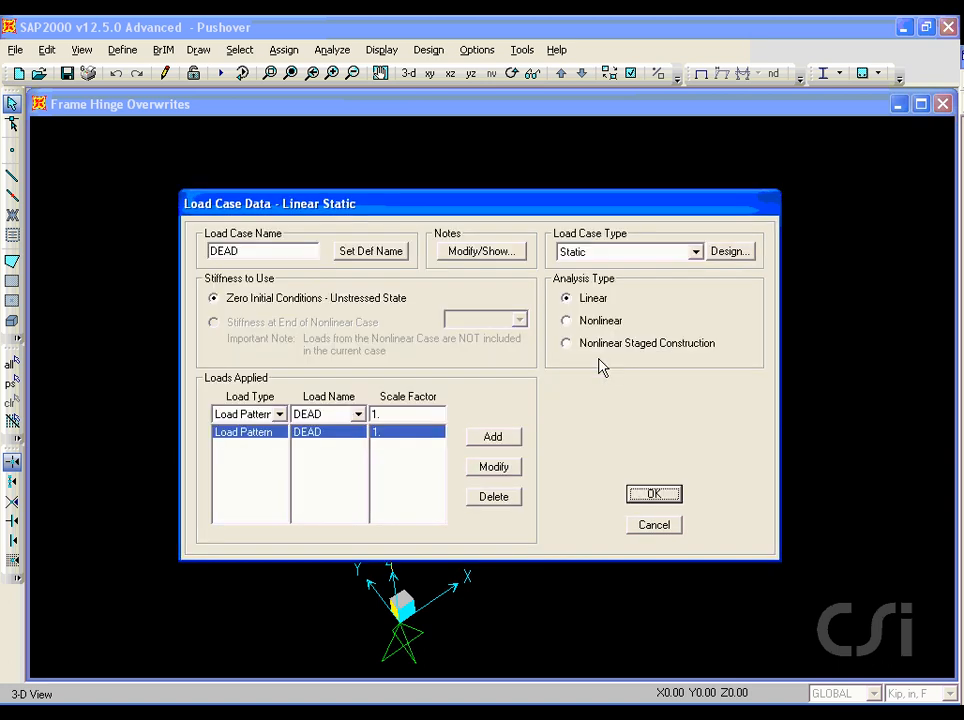
{"action": "left_click", "coordinate": [570, 323]}
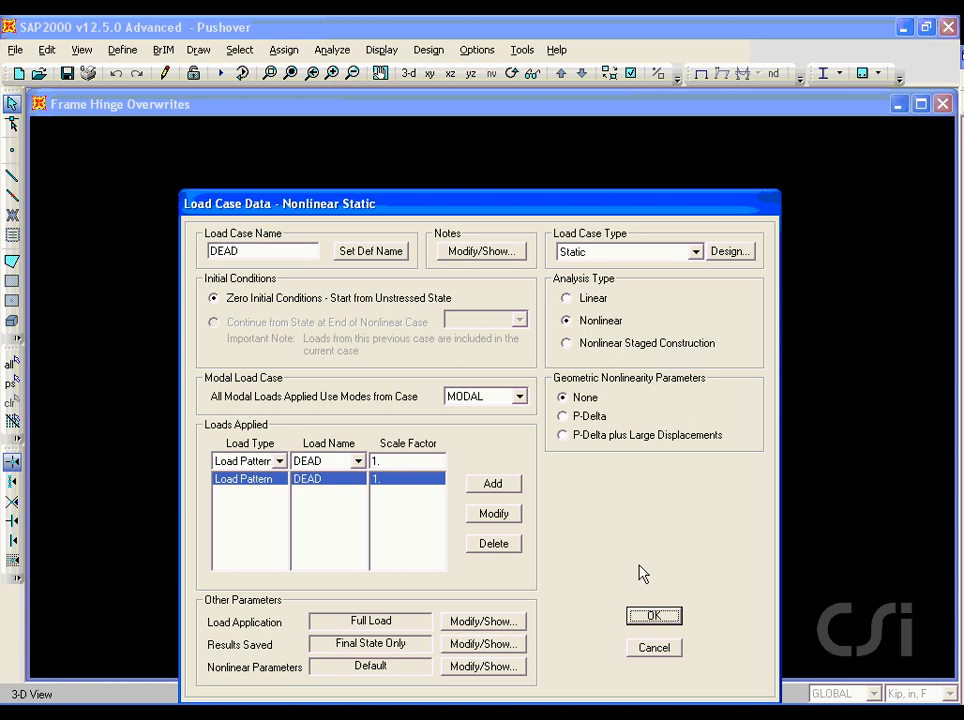
{"action": "left_click", "coordinate": [651, 618]}
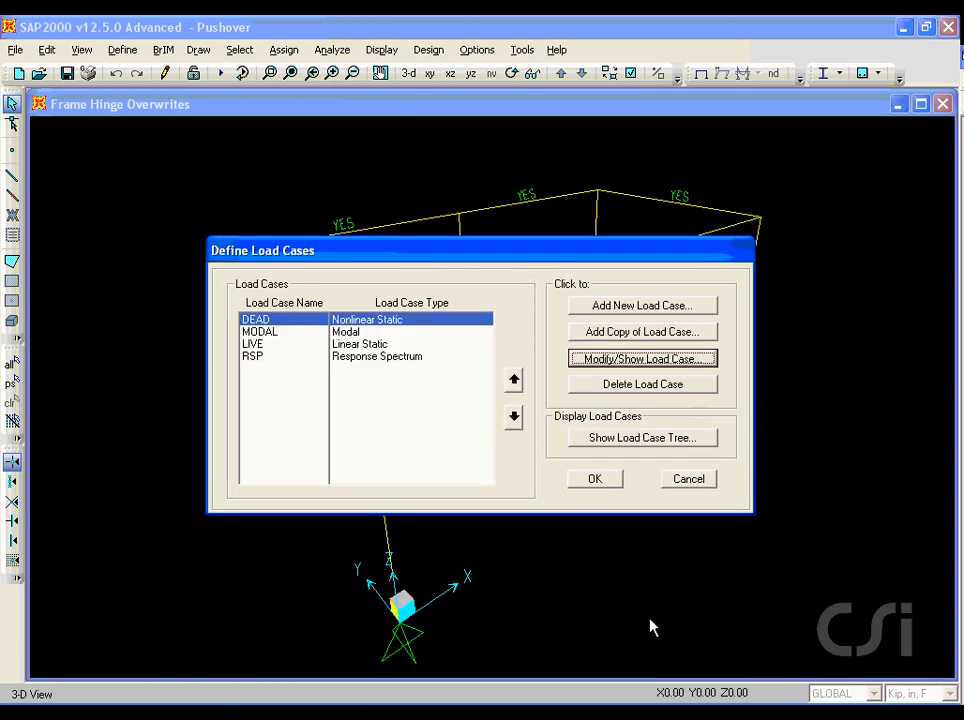
- Add a nonlinear static load case named PUSH that continues from the state at the end of the DEAD case
{"action": "left_click", "coordinate": [616, 308]}
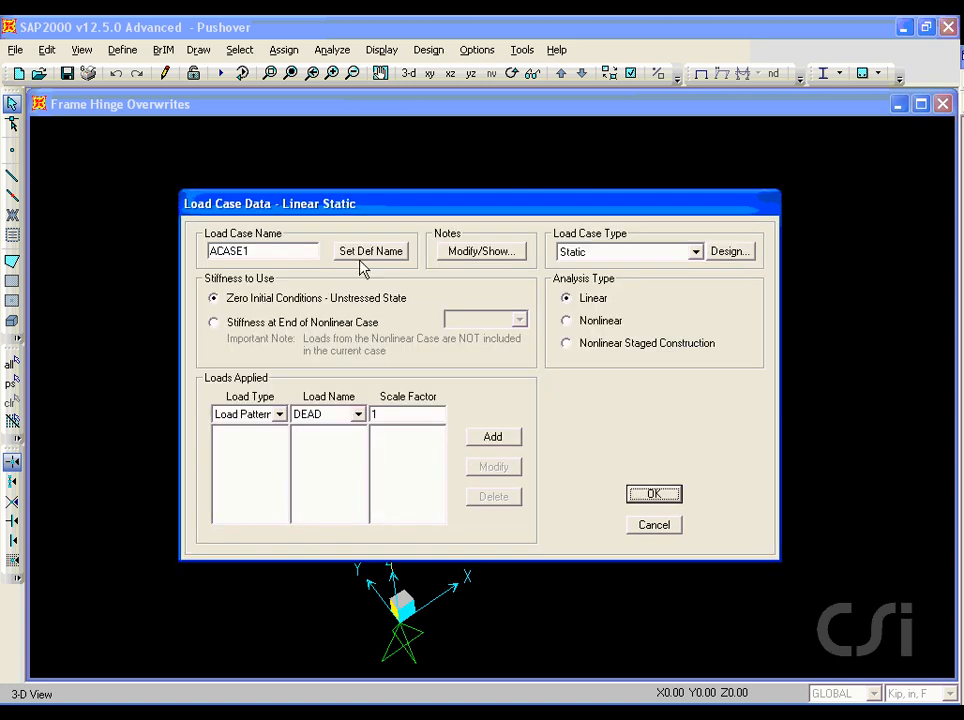
{"action": "double_click", "coordinate": [274, 246]}
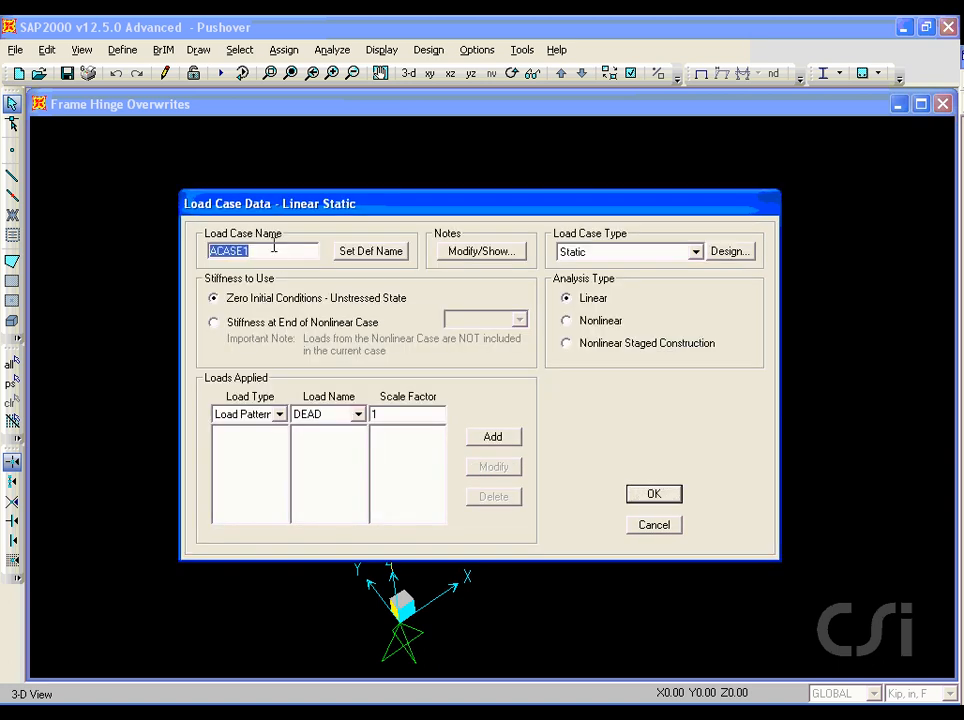
{"action": "type", "text": "PUSH"}
{"action": "left_click", "coordinate": [567, 321]}
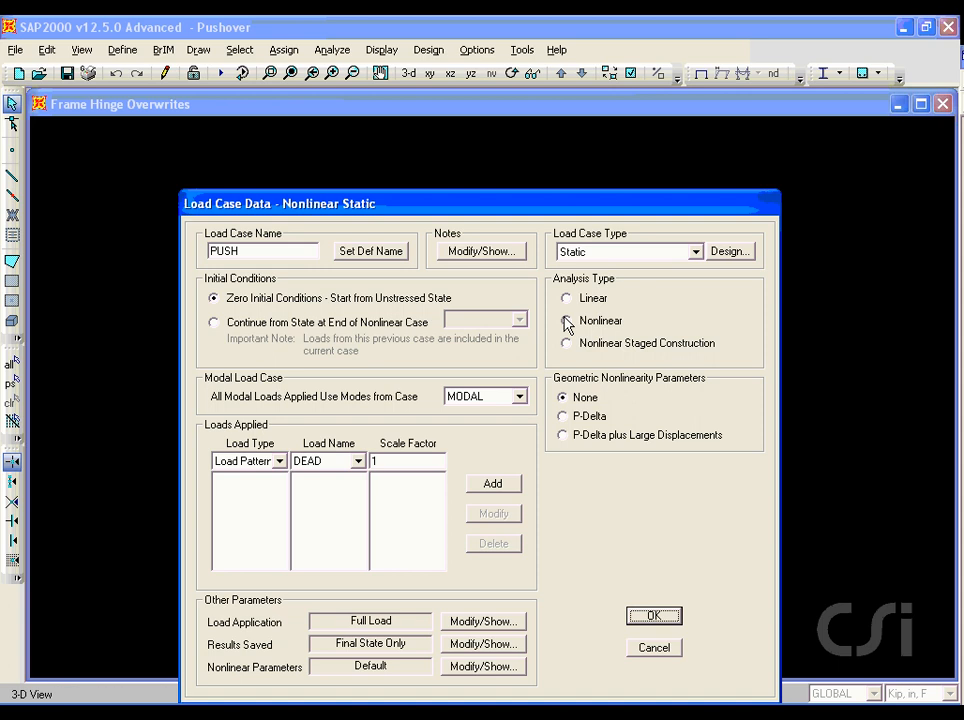
{"action": "left_click", "coordinate": [213, 323]}
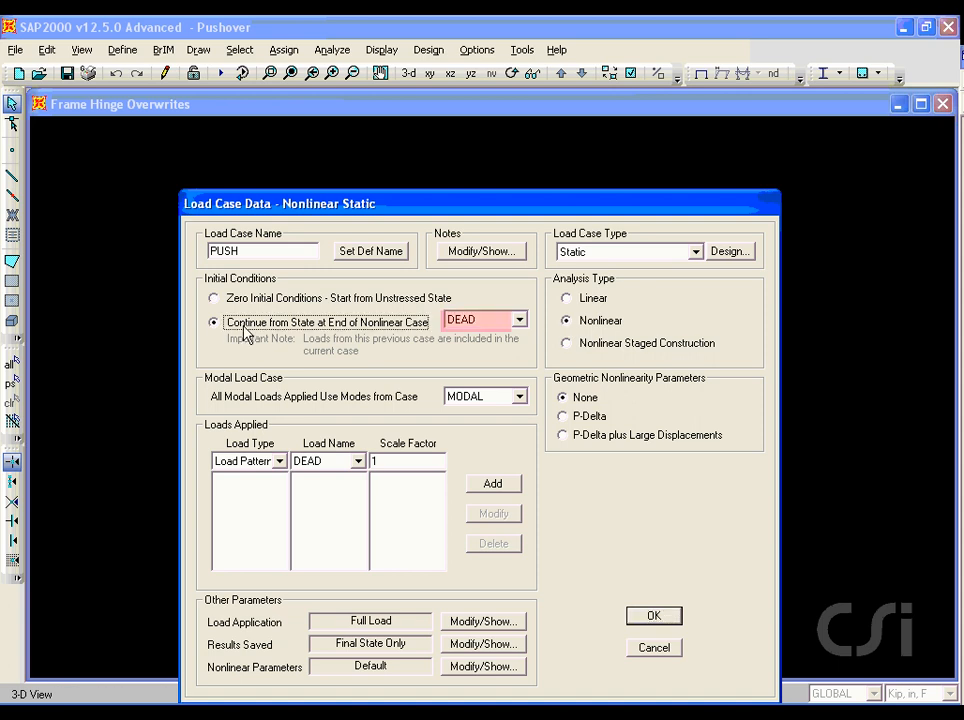
- Add an Accel load in the UX direction with a scale factor of -1 to the PUSH case
{"action": "left_click", "coordinate": [279, 461]}
{"action": "left_click", "coordinate": [263, 491]}
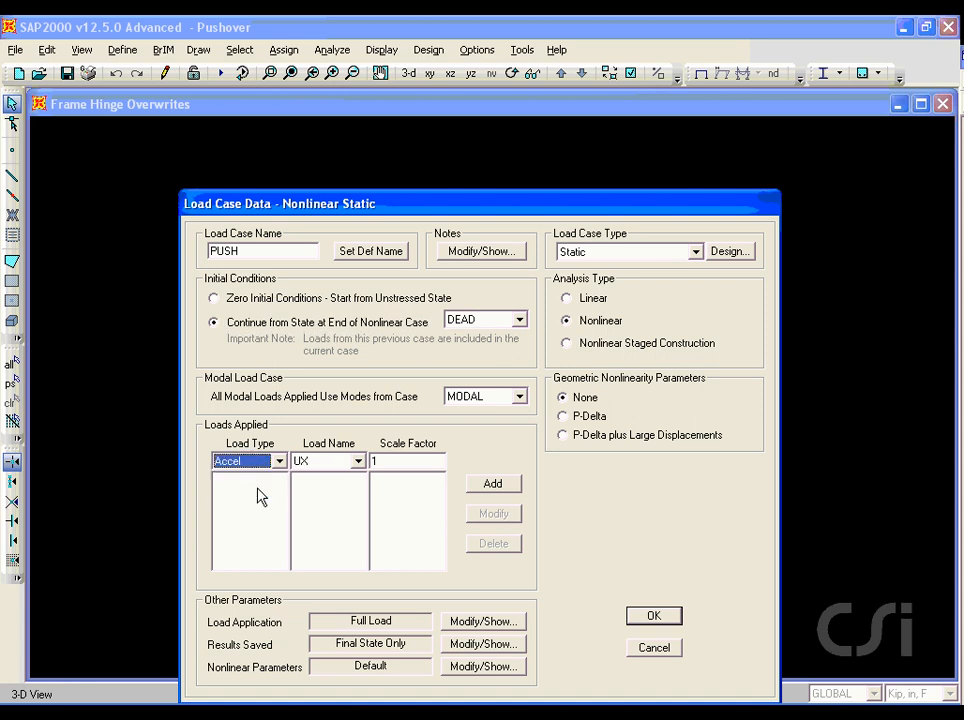
{"action": "left_click", "coordinate": [375, 461]}
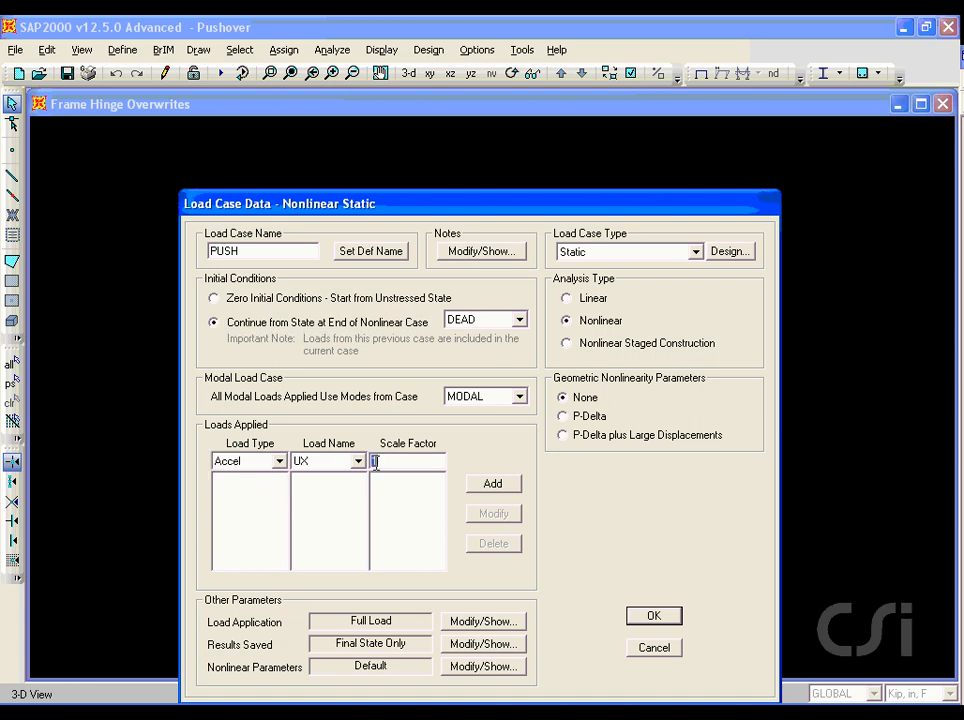
{"action": "key", "text": "BackSpace"}
{"action": "type", "text": "-1"}
{"action": "left_click", "coordinate": [492, 484]}
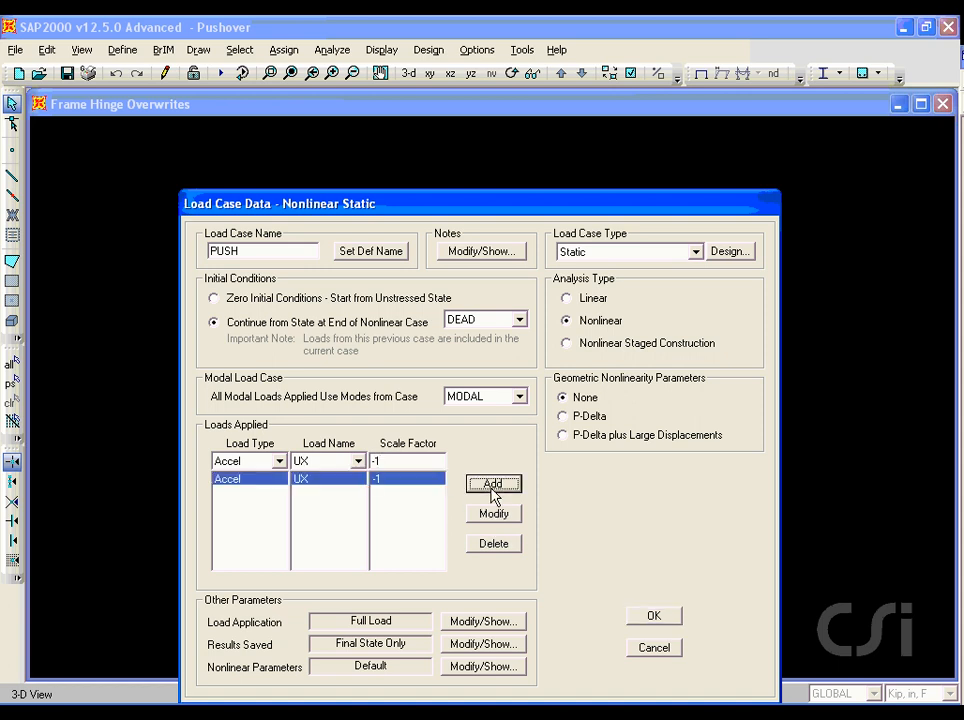
- Set PUSH load application to displacement control, using the monitored displacement with a magnitude of 12 in
{"action": "left_click", "coordinate": [480, 624]}
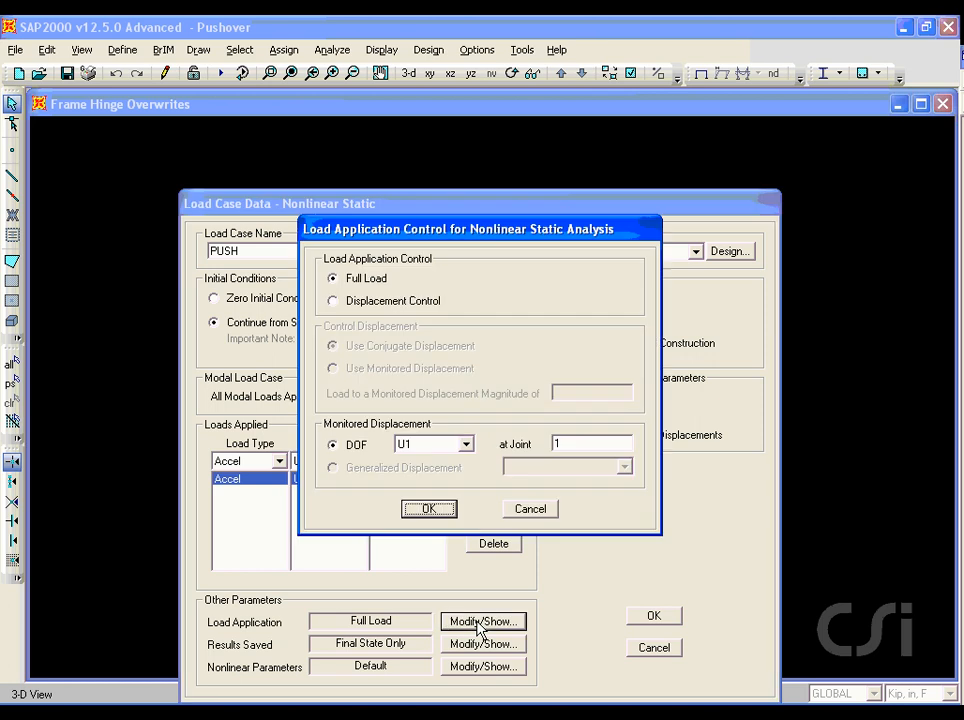
{"action": "left_click", "coordinate": [349, 302]}
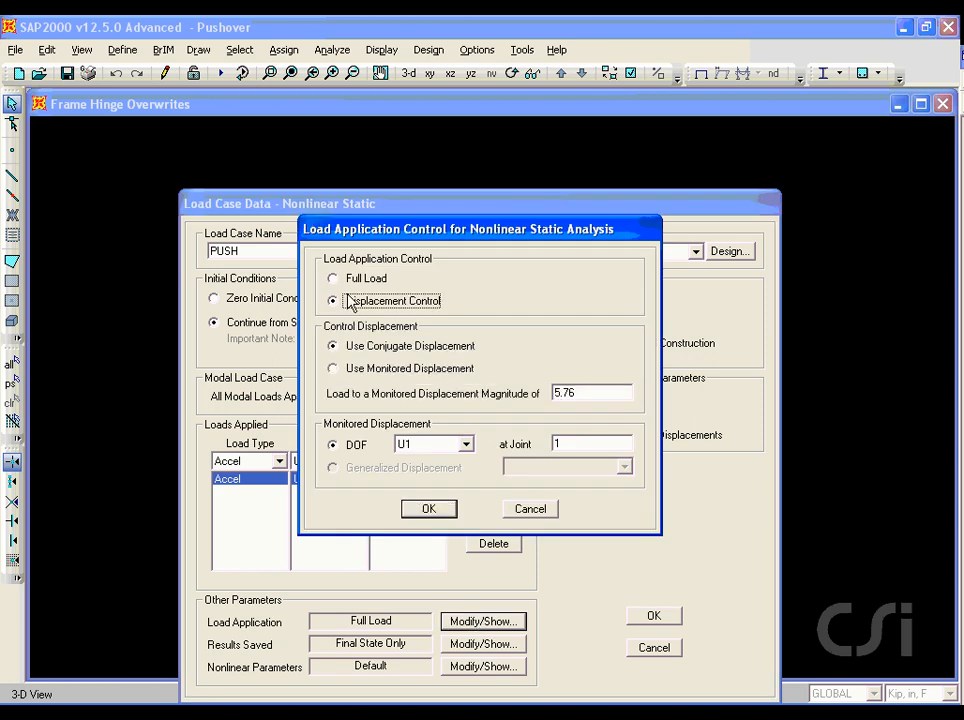
{"action": "left_click", "coordinate": [333, 370]}
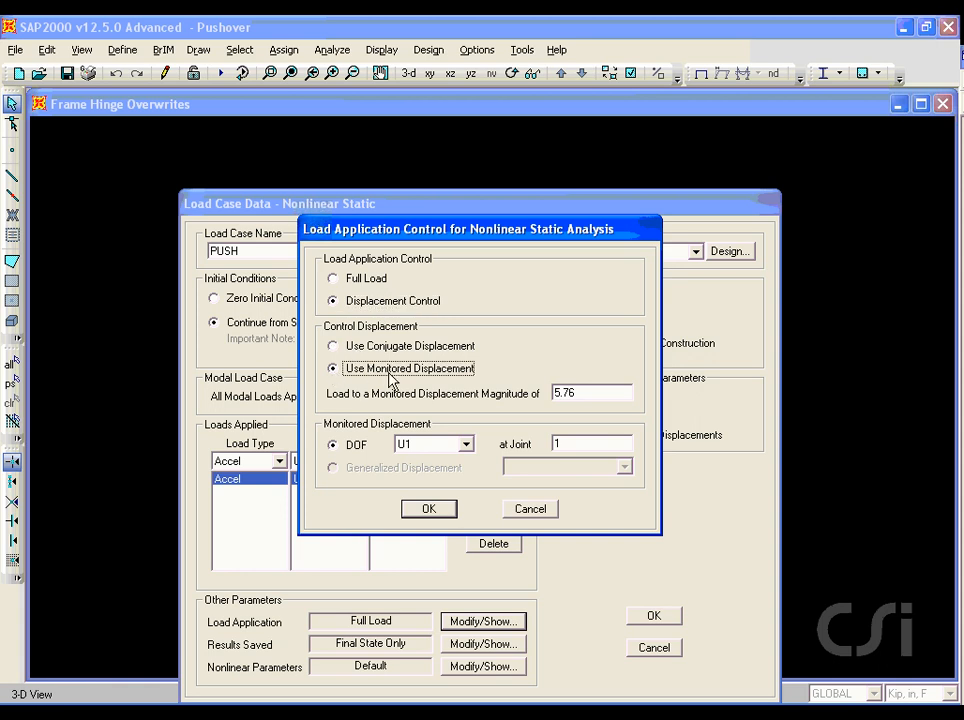
{"action": "double_click", "coordinate": [577, 393]}
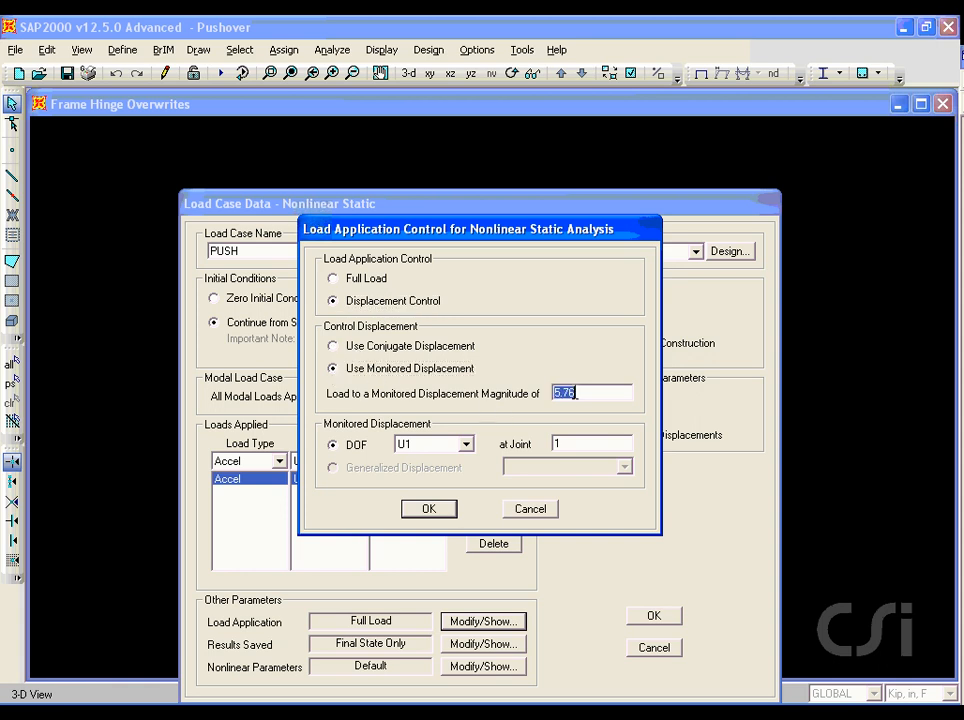
{"action": "type", "text": "12"}
{"action": "left_click", "coordinate": [428, 510]}
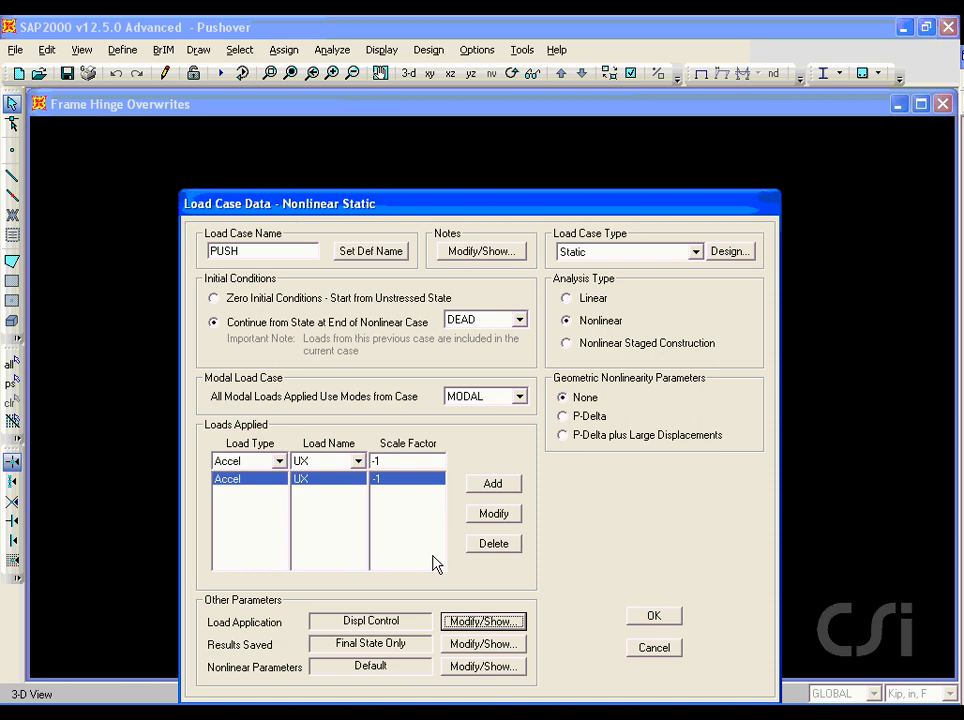
- Set the PUSH case to save results at multiple states and accept the load case definition
{"action": "left_click", "coordinate": [458, 643]}
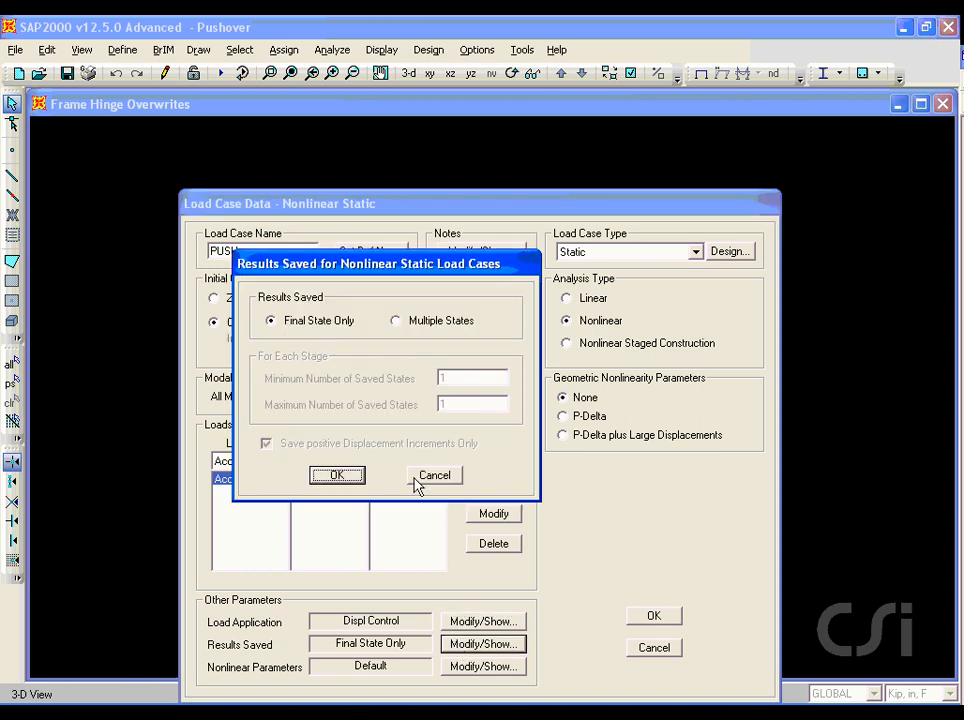
{"action": "left_click", "coordinate": [414, 322]}
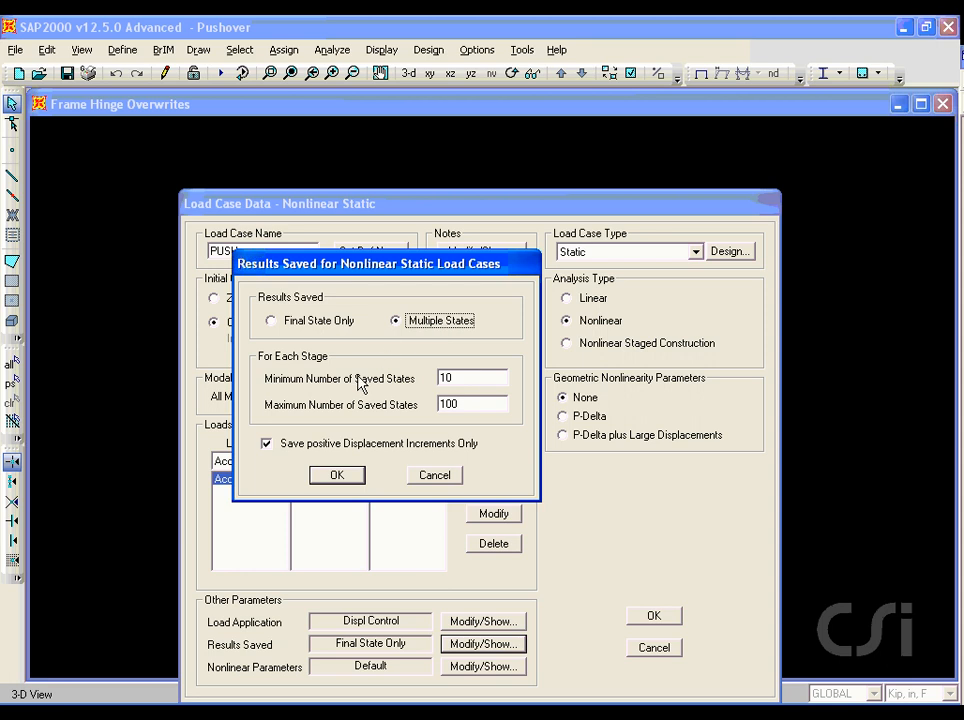
{"action": "left_click", "coordinate": [338, 476]}
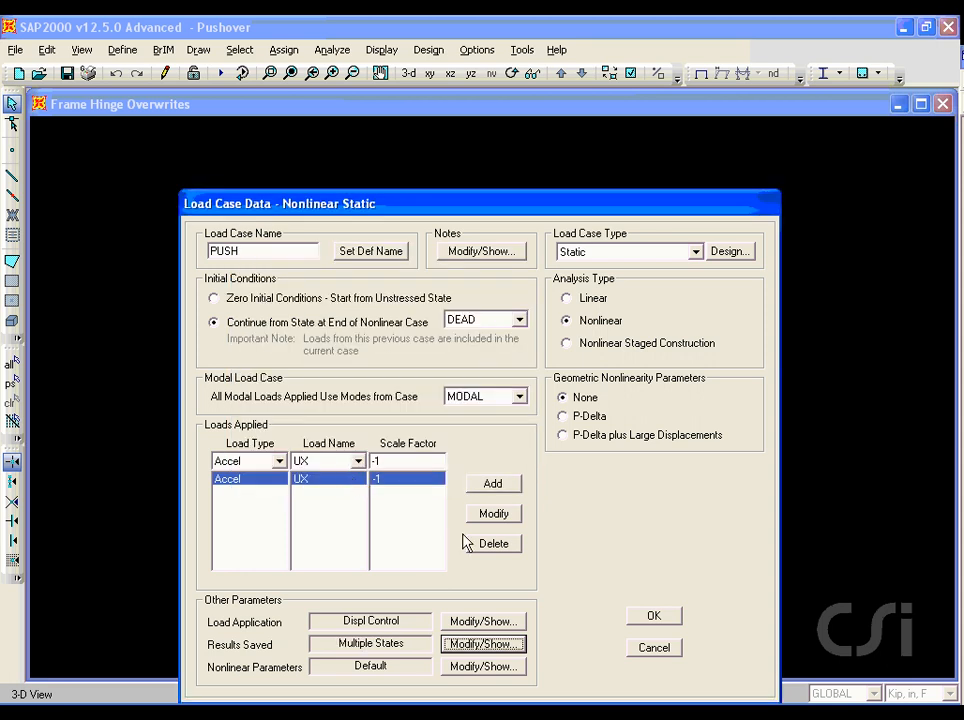
{"action": "left_click", "coordinate": [653, 618]}
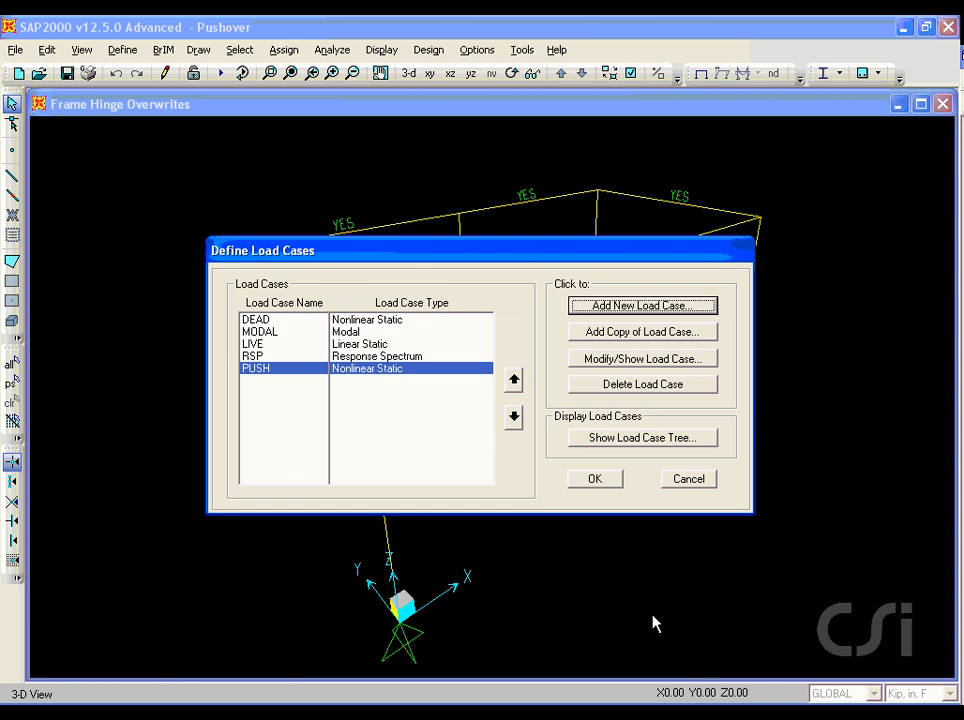
- Accept the load cases, set RSP to Do Not Run, run the analysis of the remaining cases and close the analysis report
{"action": "left_click", "coordinate": [595, 482]}
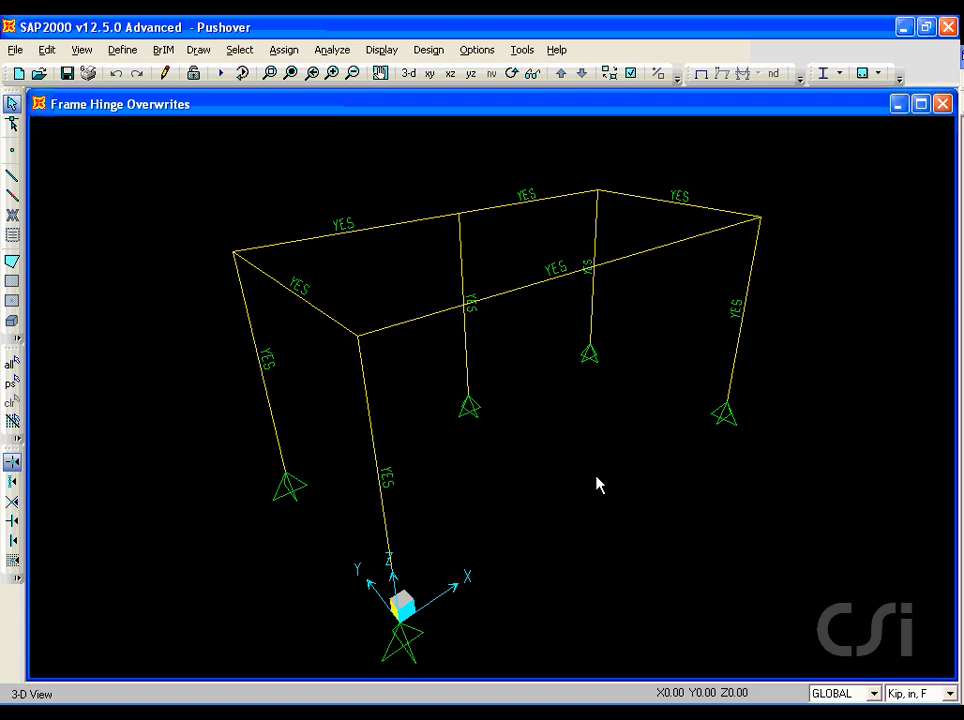
{"action": "left_click", "coordinate": [221, 73]}
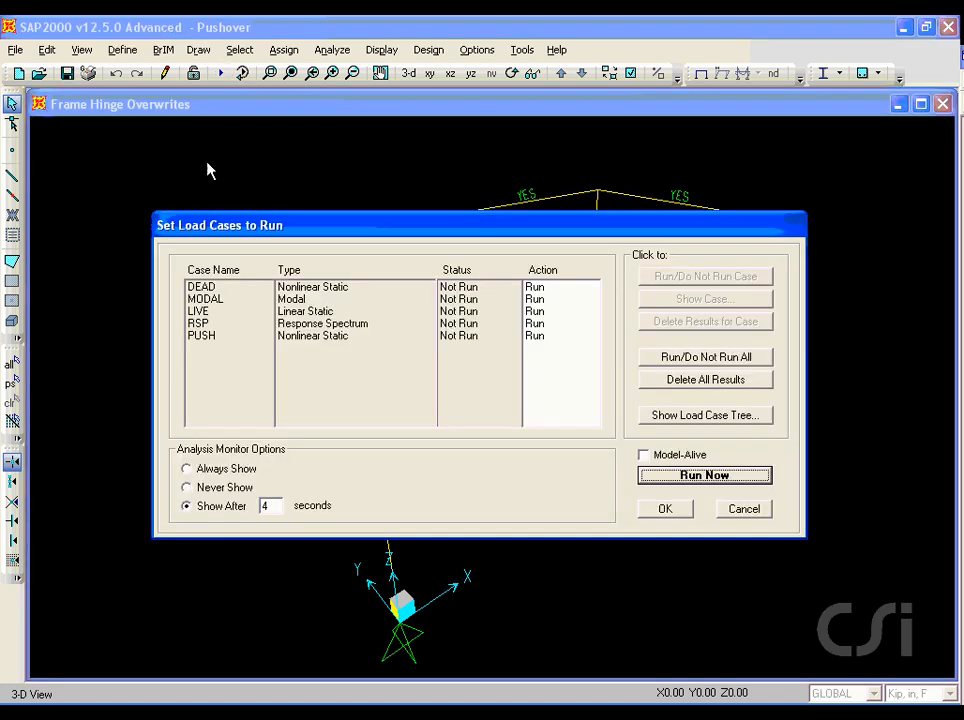
{"action": "left_click", "coordinate": [196, 325]}
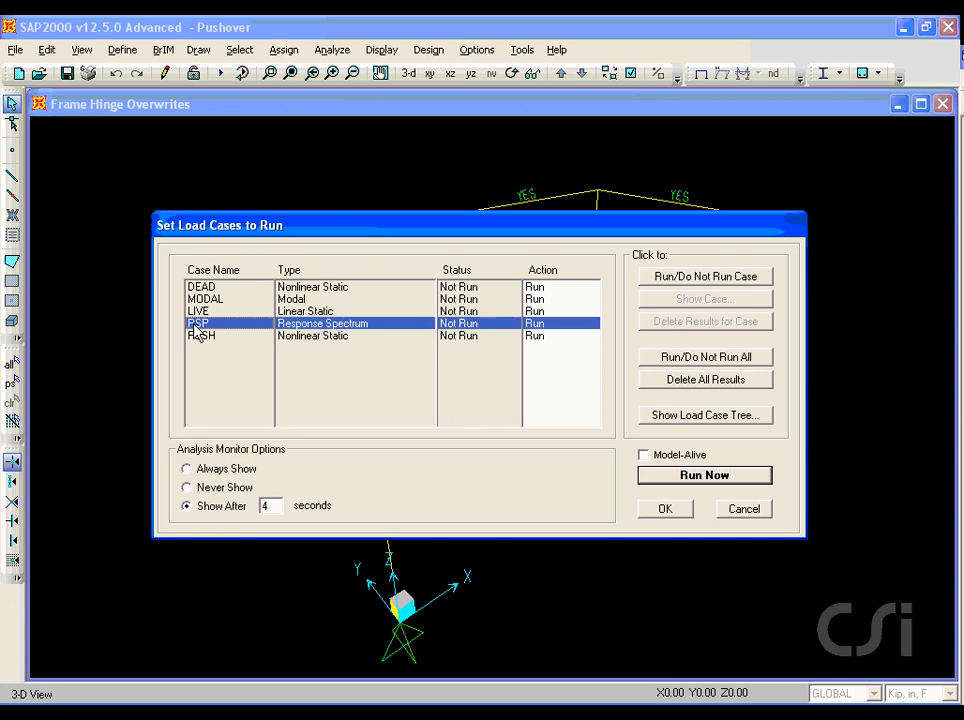
{"action": "left_click", "coordinate": [697, 278]}
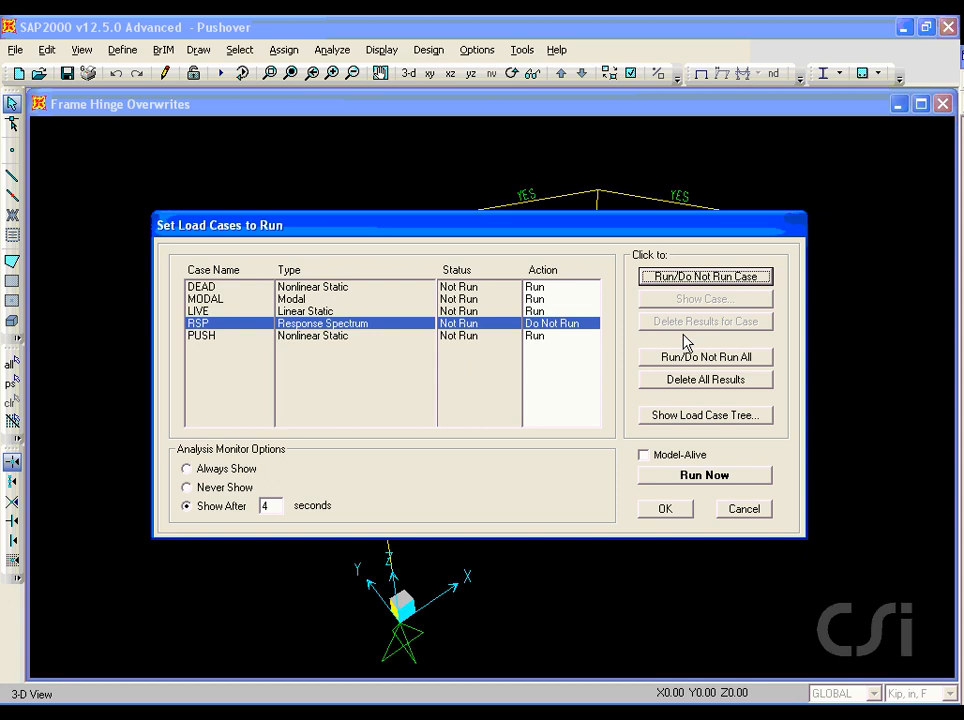
{"action": "left_click", "coordinate": [697, 477]}
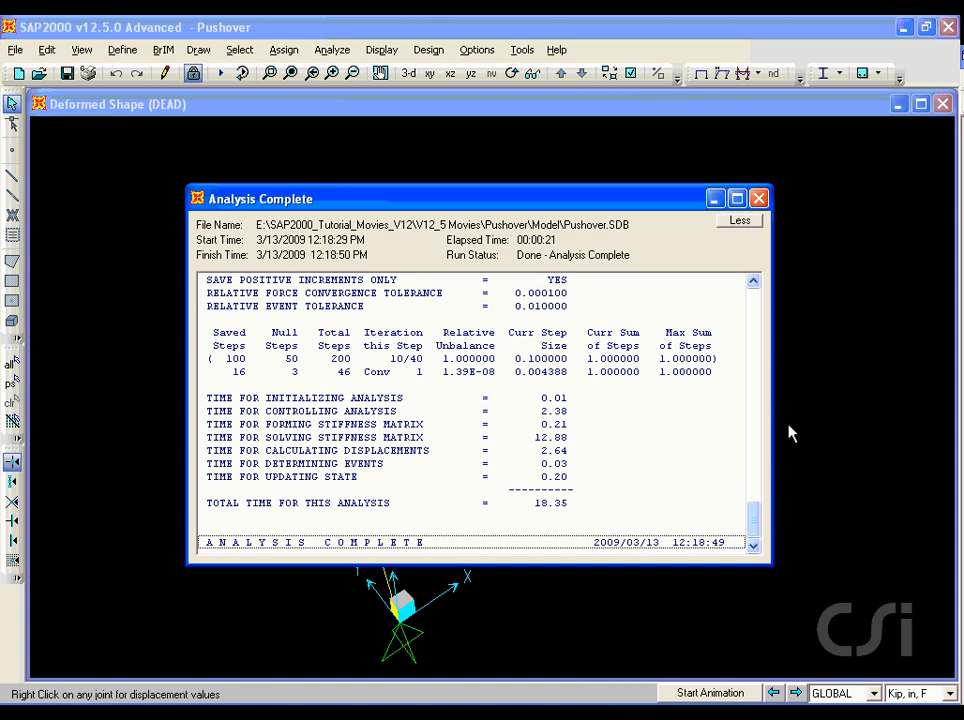
{"action": "key", "text": "Escape"}
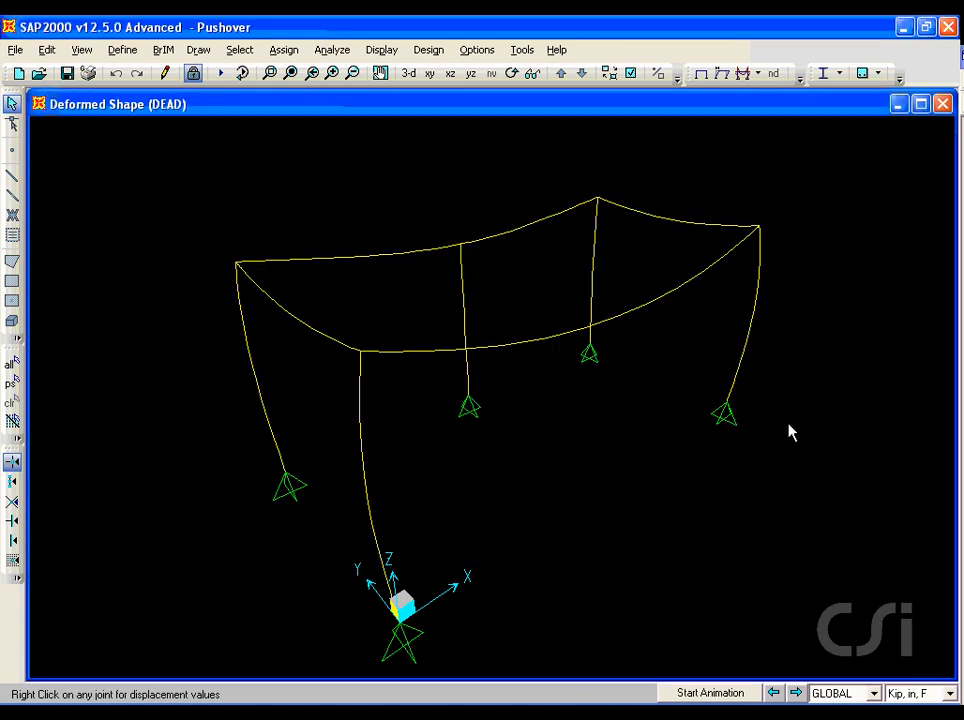
- Display the deformed shape of the PUSH case at step 1 with automatic scaling
{"action": "left_click", "coordinate": [400, 51]}
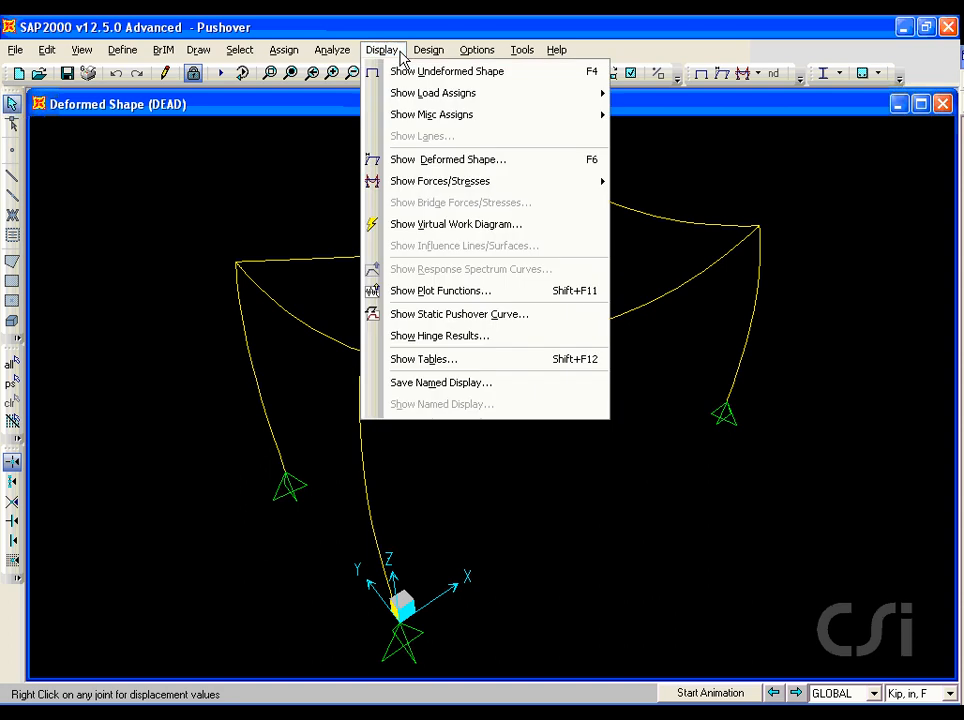
{"action": "left_click", "coordinate": [470, 161]}
{"action": "left_click", "coordinate": [499, 164]}
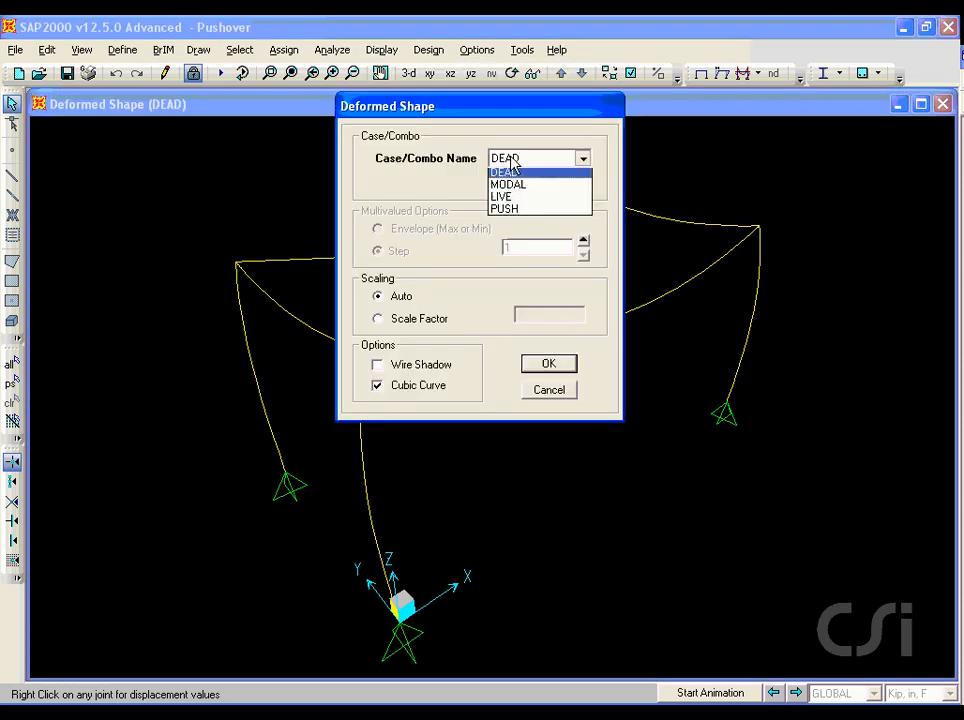
{"action": "left_click", "coordinate": [510, 212]}
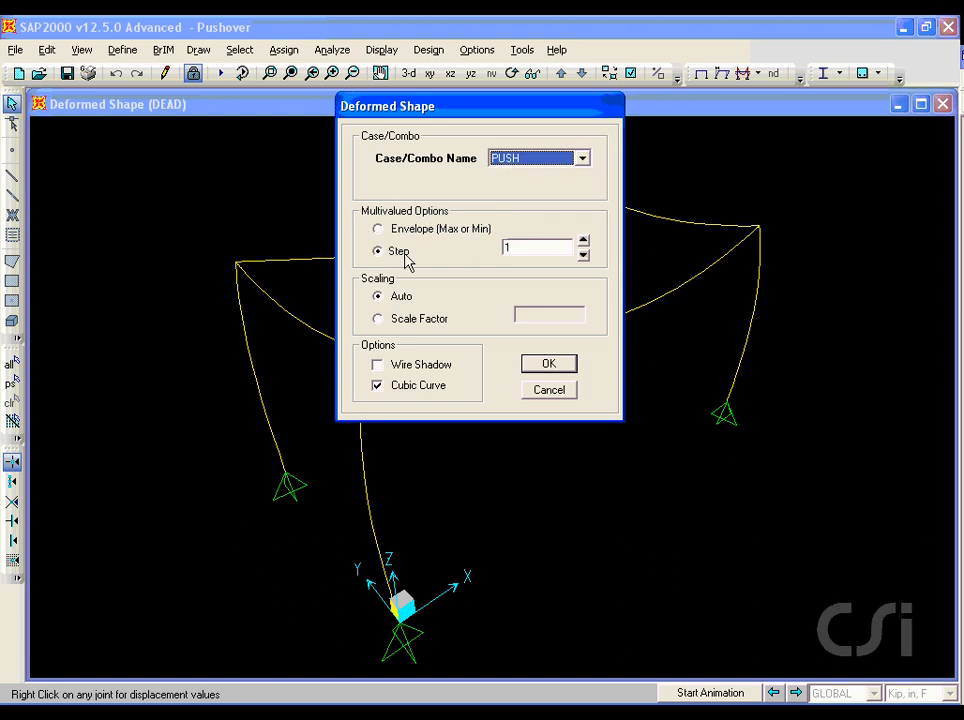
{"action": "left_click", "coordinate": [548, 365]}
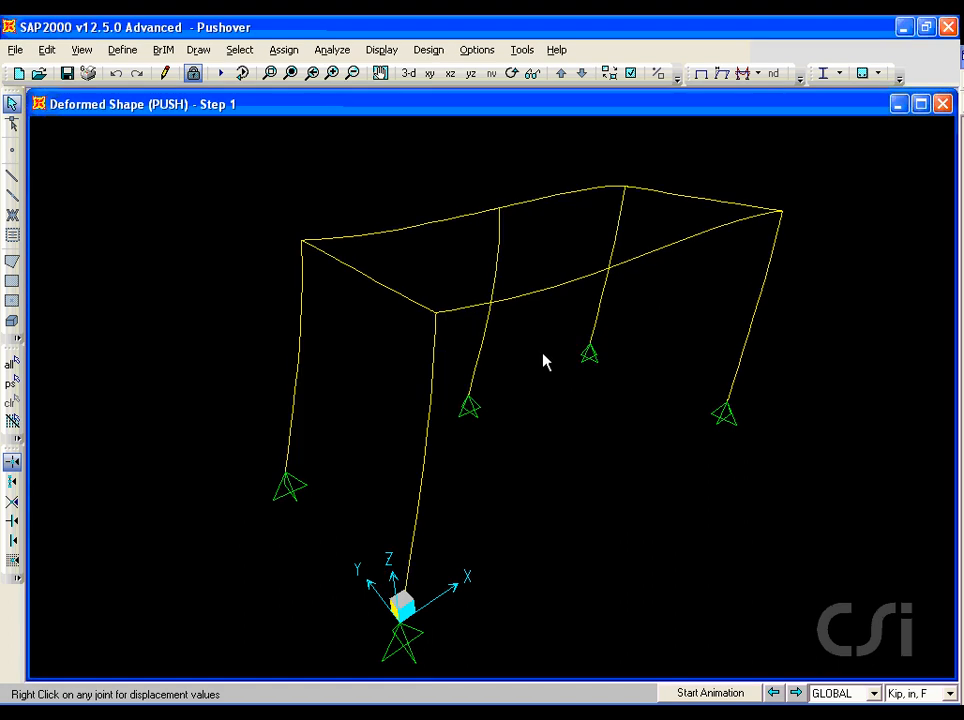
- Advance the PUSH deformed shape from step 2 through step 9 to examine how the hinges form and change state
{"action": "left_click", "coordinate": [796, 693]}
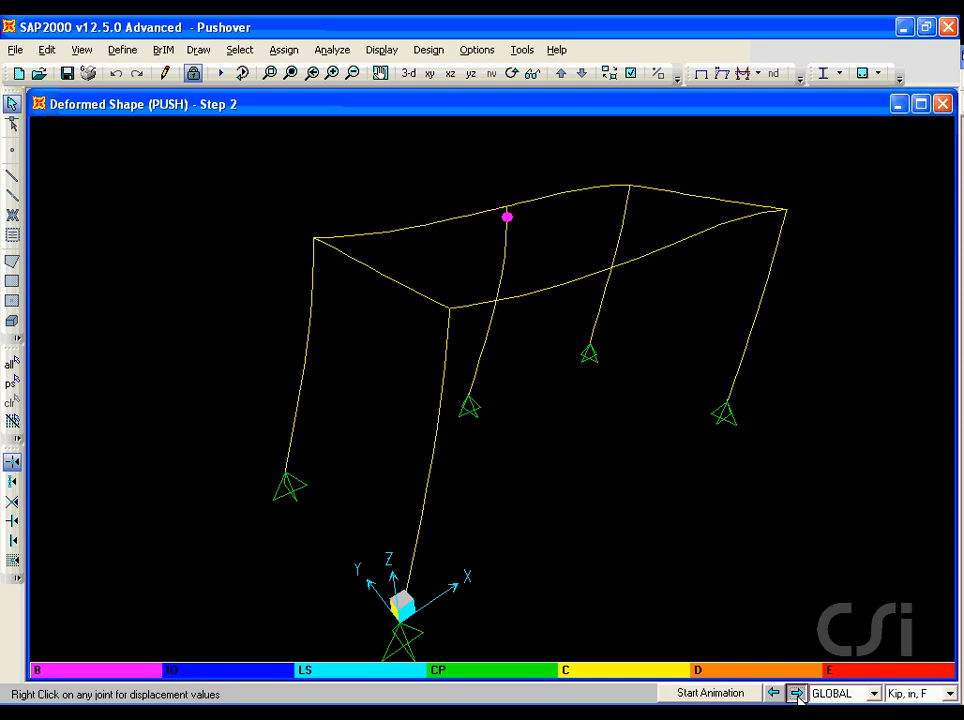
{"action": "left_click", "coordinate": [797, 694]}
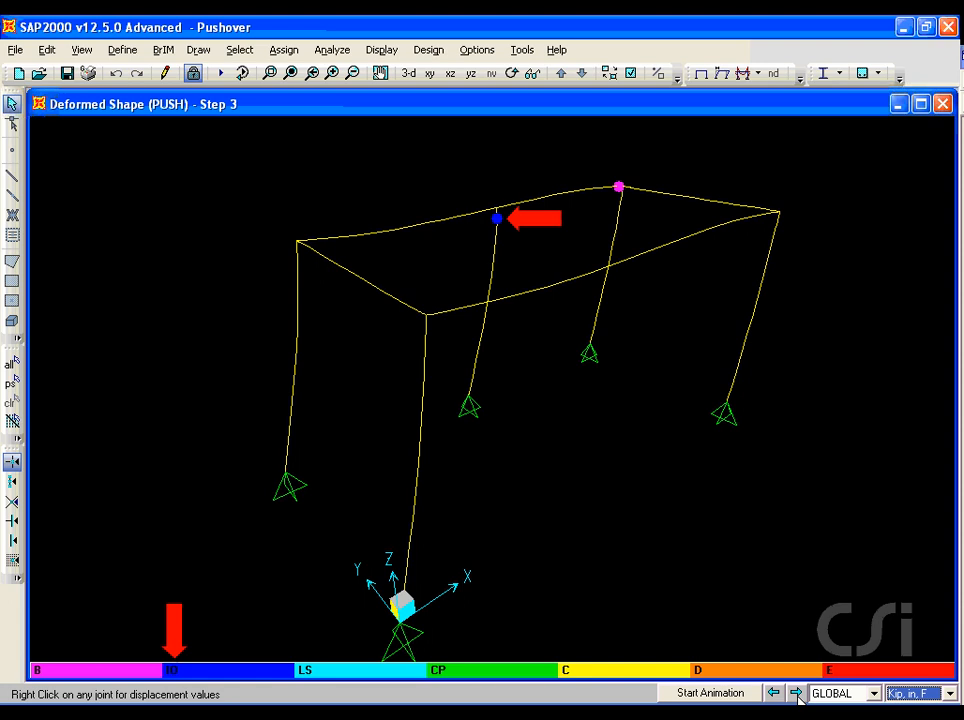
{"action": "left_click", "coordinate": [797, 694]}
{"action": "left_click", "coordinate": [797, 694]}
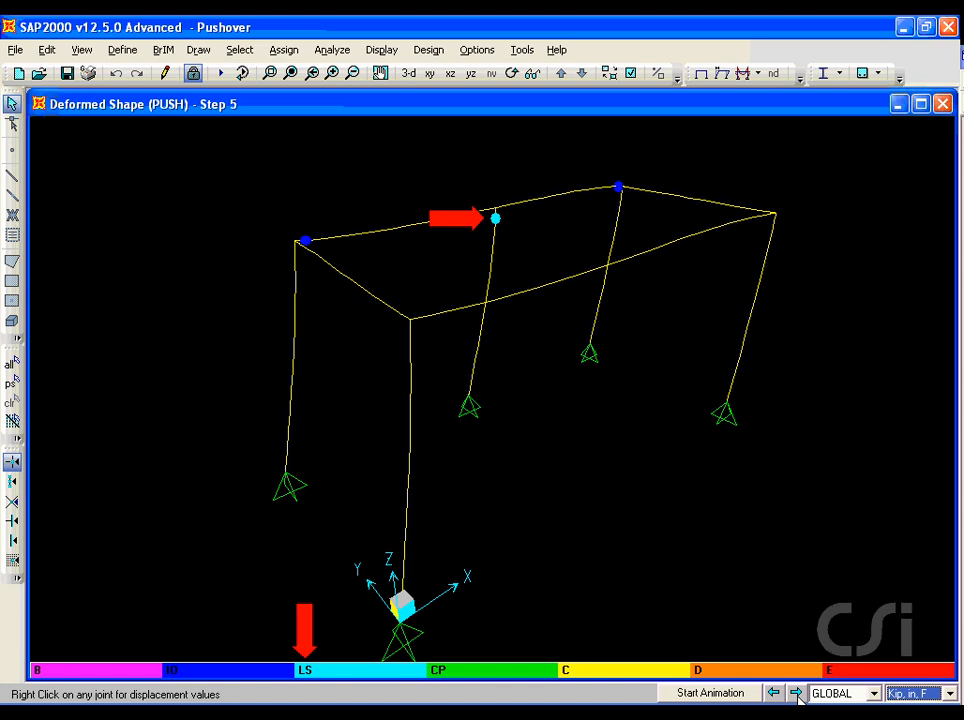
{"action": "left_click", "coordinate": [797, 694]}
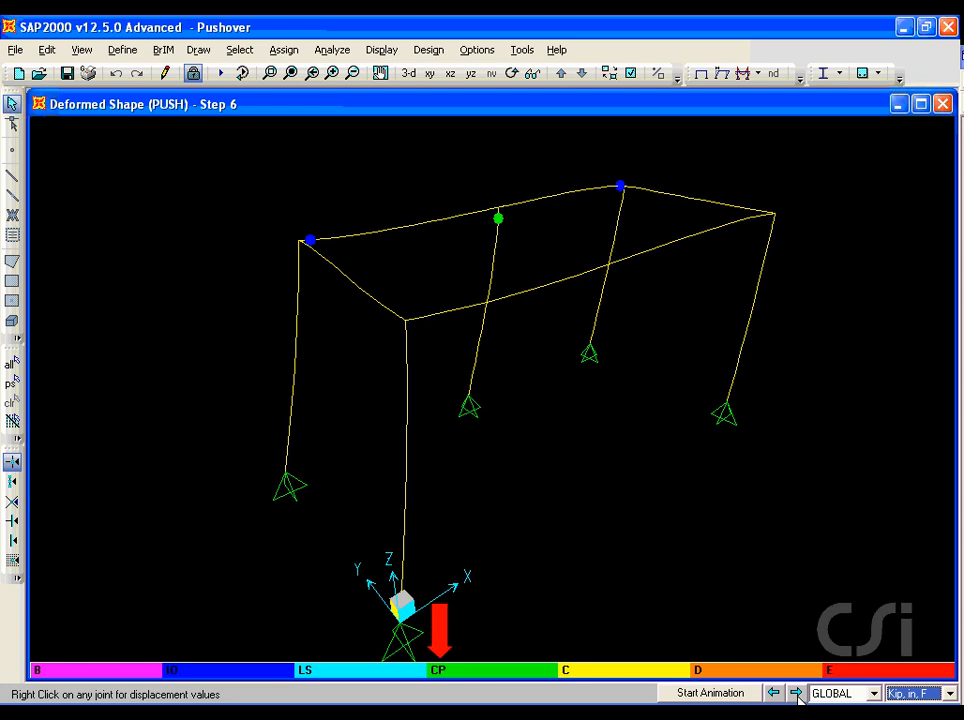
{"action": "left_click", "coordinate": [797, 694]}
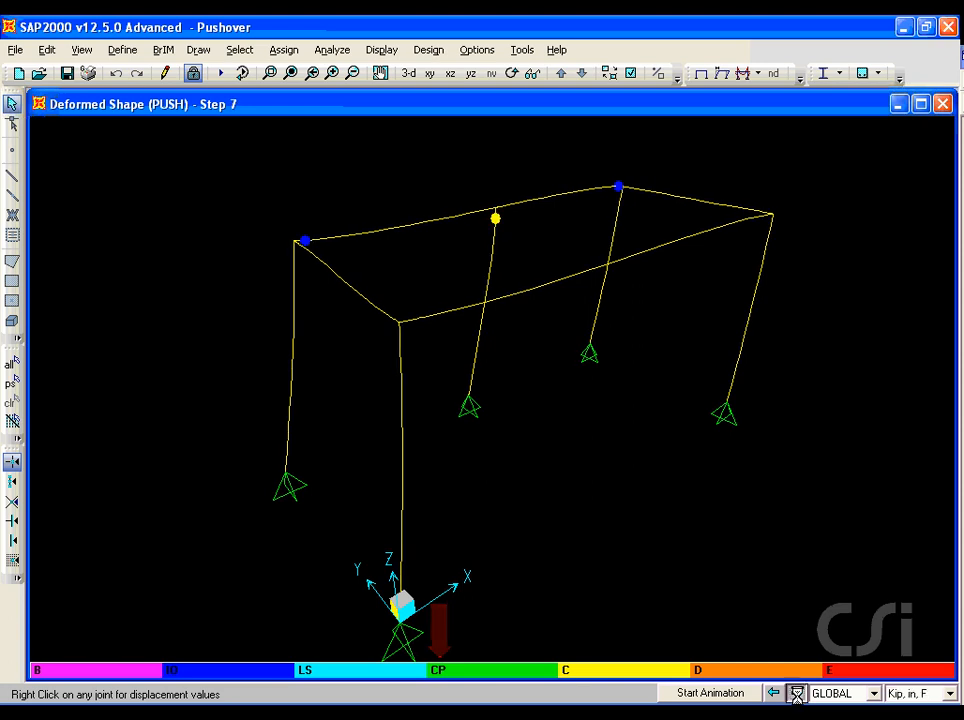
{"action": "left_click", "coordinate": [797, 694]}
{"action": "left_click", "coordinate": [797, 694]}
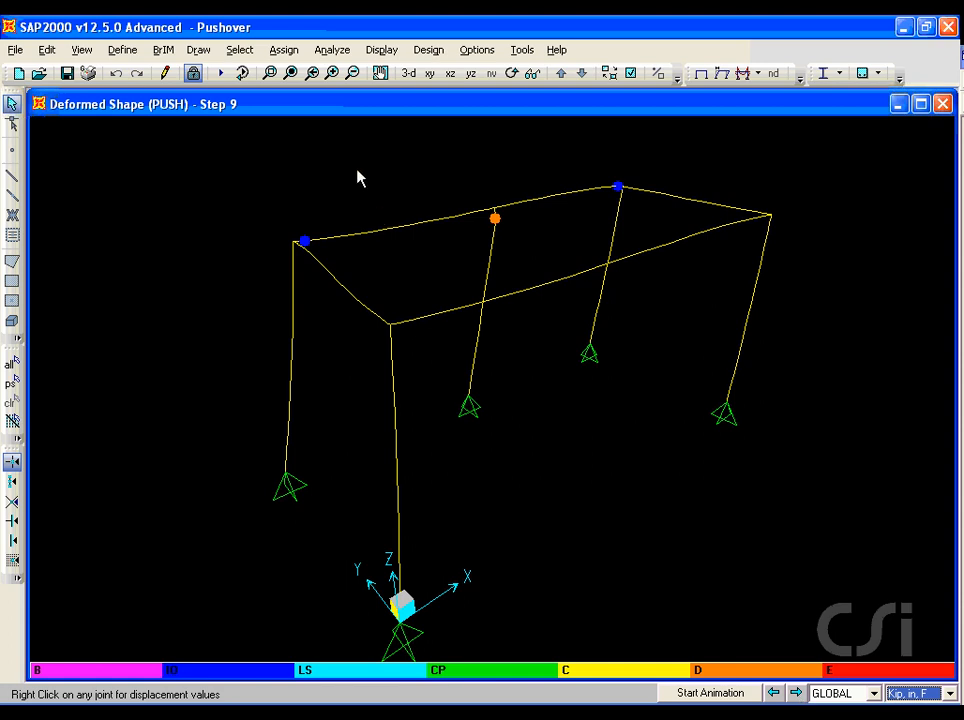
- Show the static pushover curve for the PUSH case and set its plot type to ATC-40 Capacity Spectrum
{"action": "left_click", "coordinate": [381, 49]}
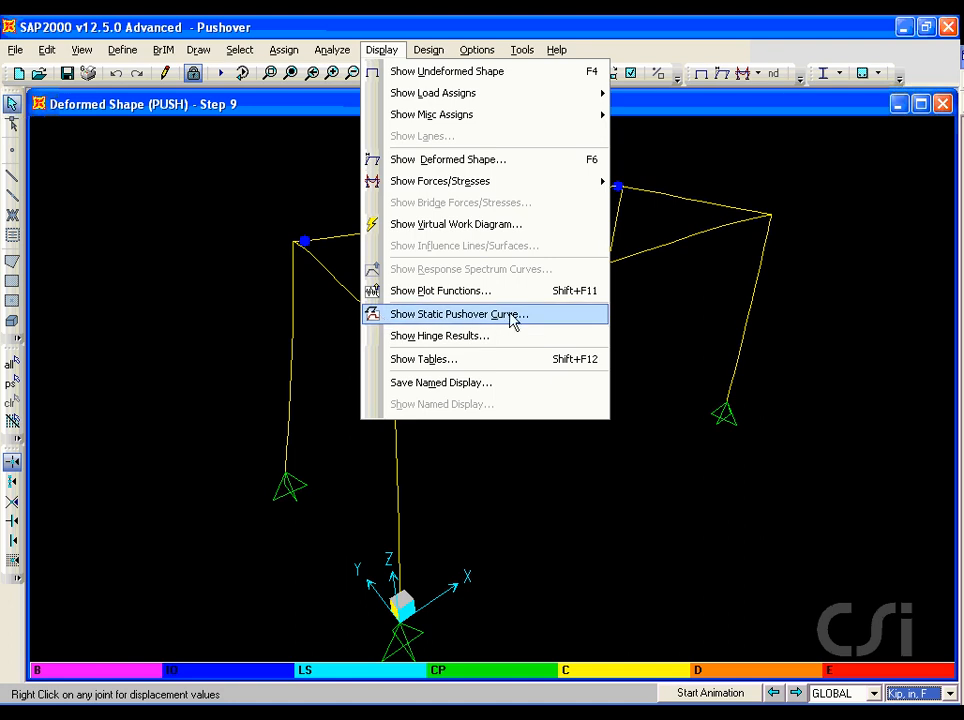
{"action": "left_click", "coordinate": [416, 318]}
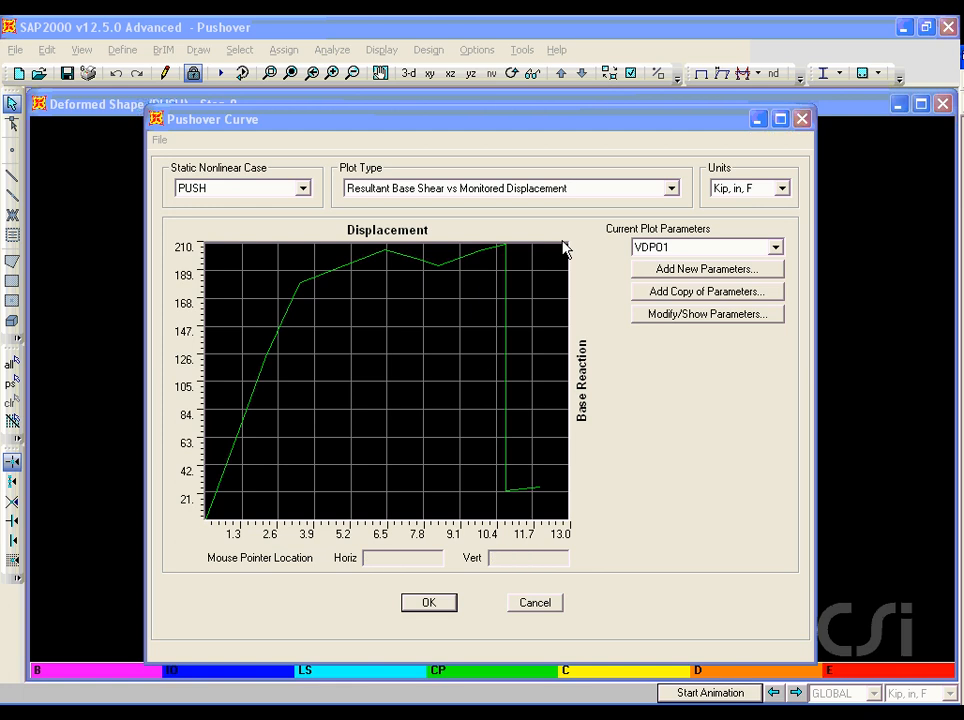
{"action": "left_click", "coordinate": [597, 191]}
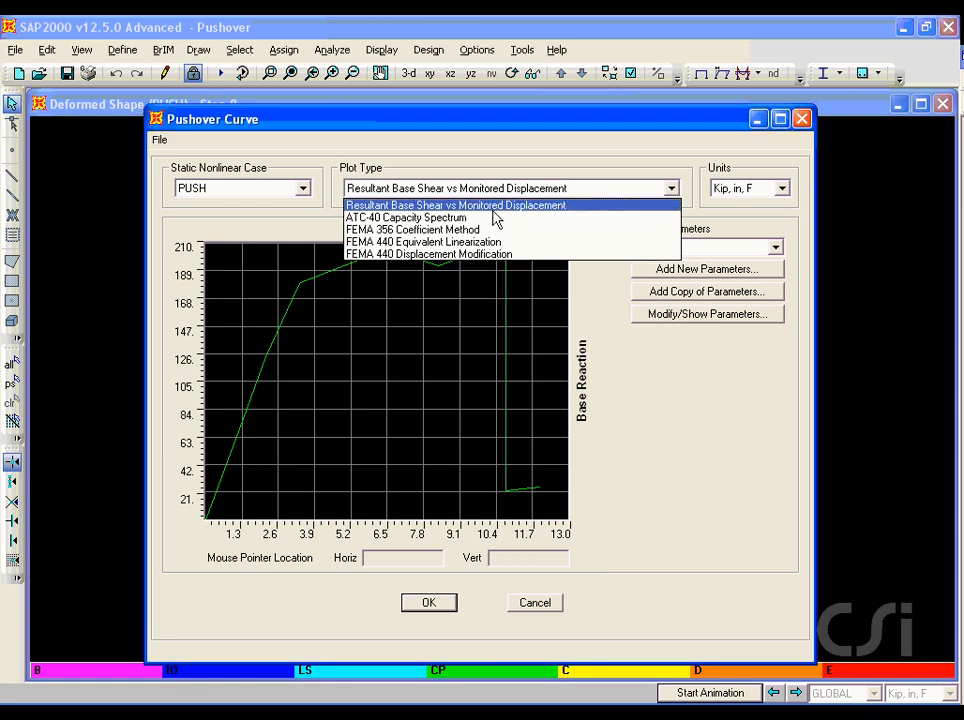
{"action": "left_click", "coordinate": [456, 218]}
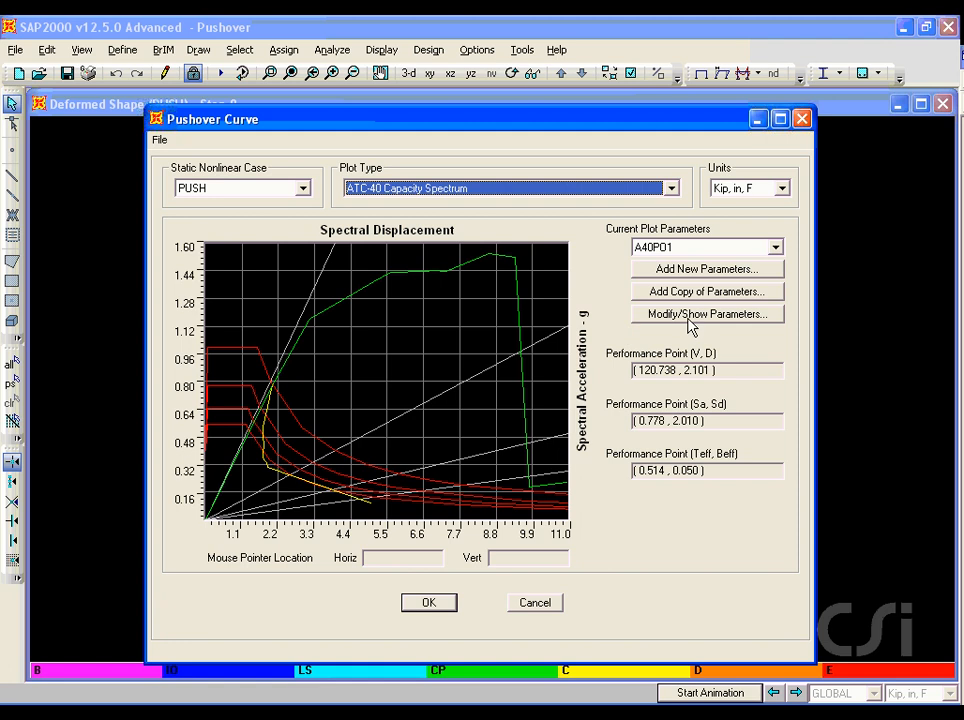
- Set the demand spectrum coefficients Ca and Cv of the A40PO1 parameters to 0.6 and update the capacity spectrum plot
{"action": "left_click", "coordinate": [690, 316]}
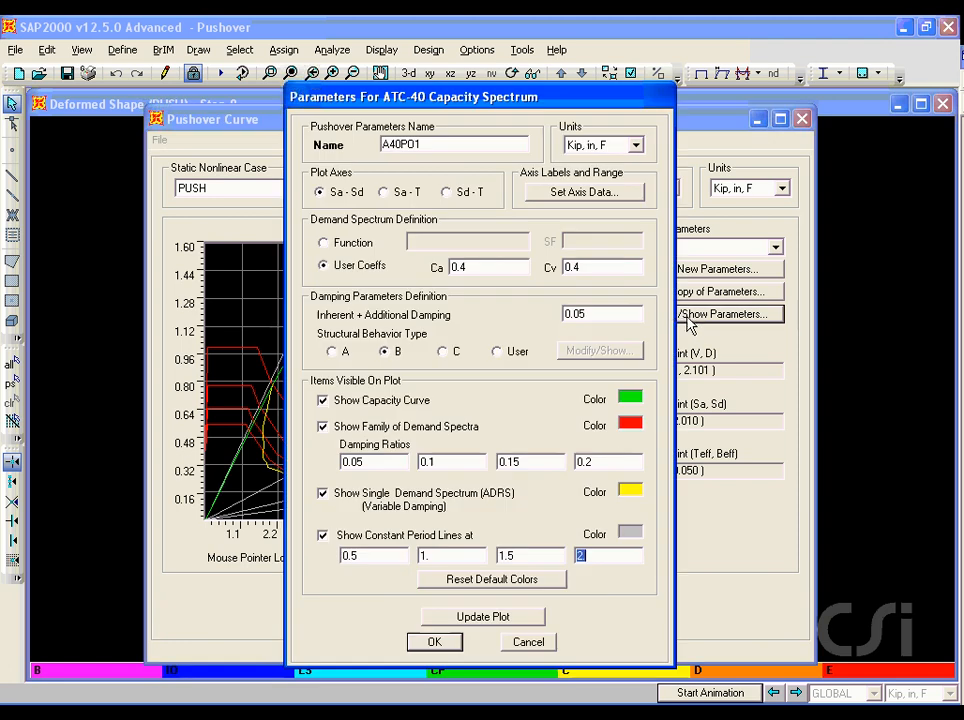
{"action": "double_click", "coordinate": [510, 268]}
{"action": "type", "text": ".6"}
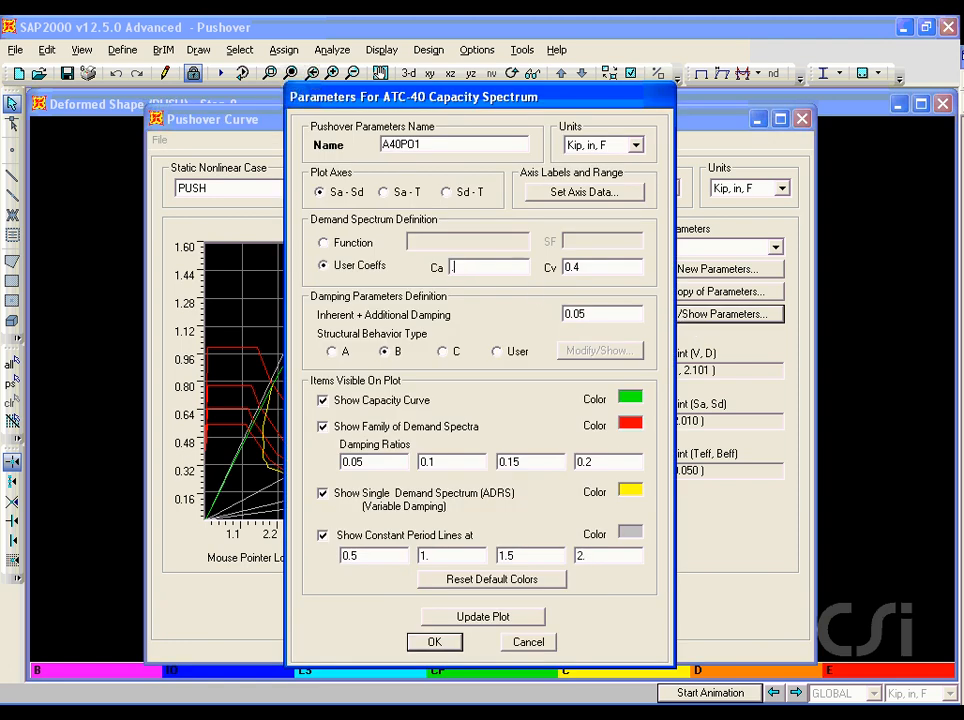
{"action": "double_click", "coordinate": [617, 267]}
{"action": "type", "text": ".6"}
{"action": "left_click", "coordinate": [426, 617]}
{"action": "left_click", "coordinate": [437, 643]}
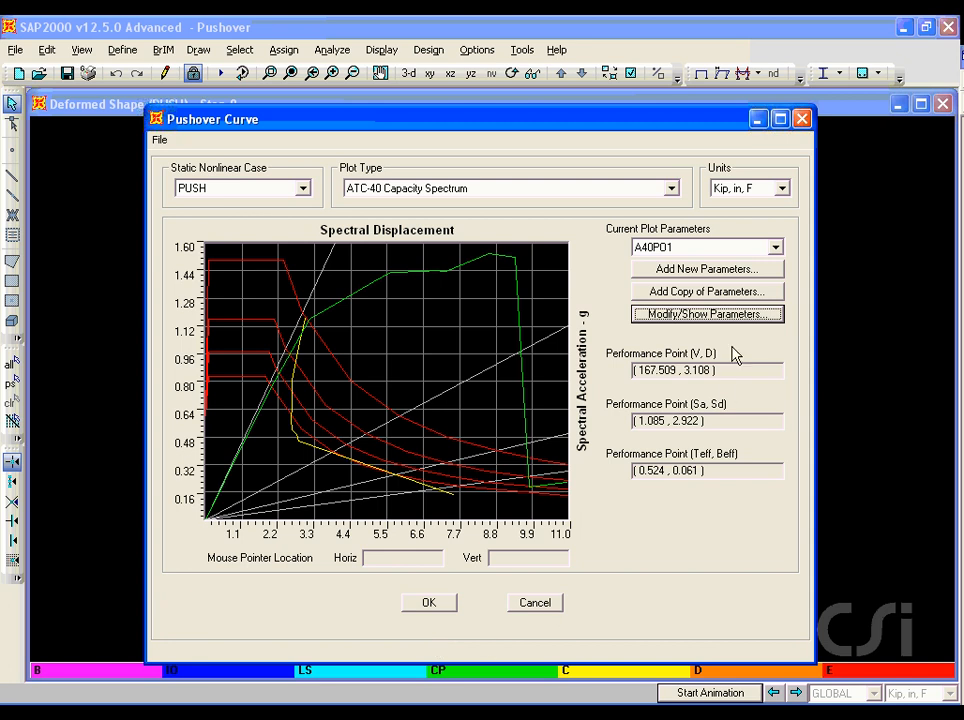
- Set the demand spectrum coefficients Ca and Cv of the A40PO1 parameters to 1 and update the capacity spectrum plot
{"action": "left_click", "coordinate": [734, 318]}
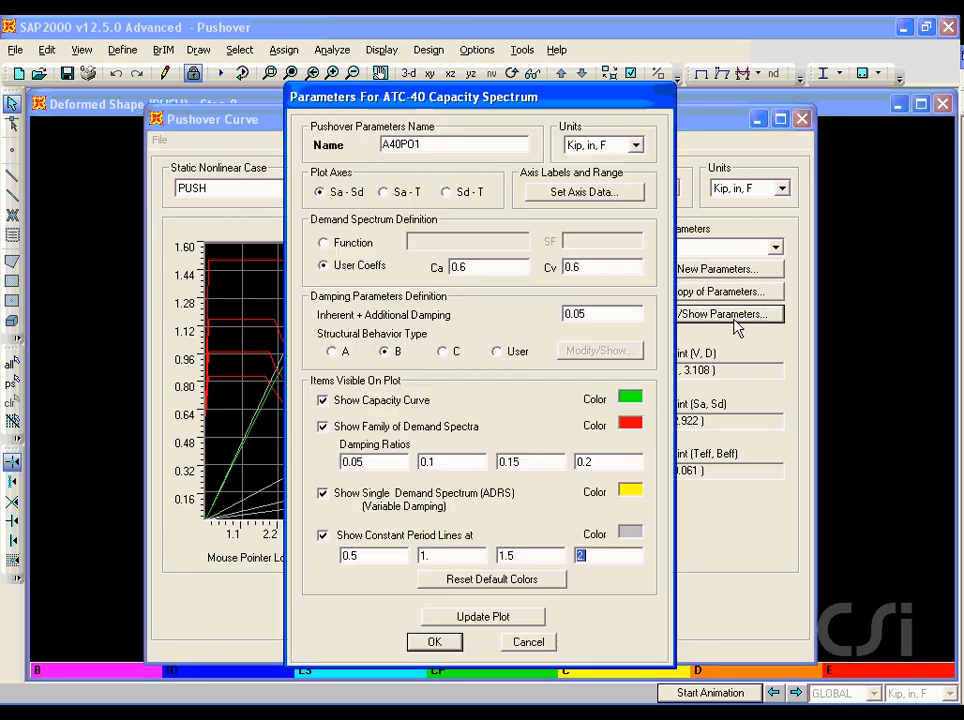
{"action": "double_click", "coordinate": [516, 272]}
{"action": "type", "text": "1"}
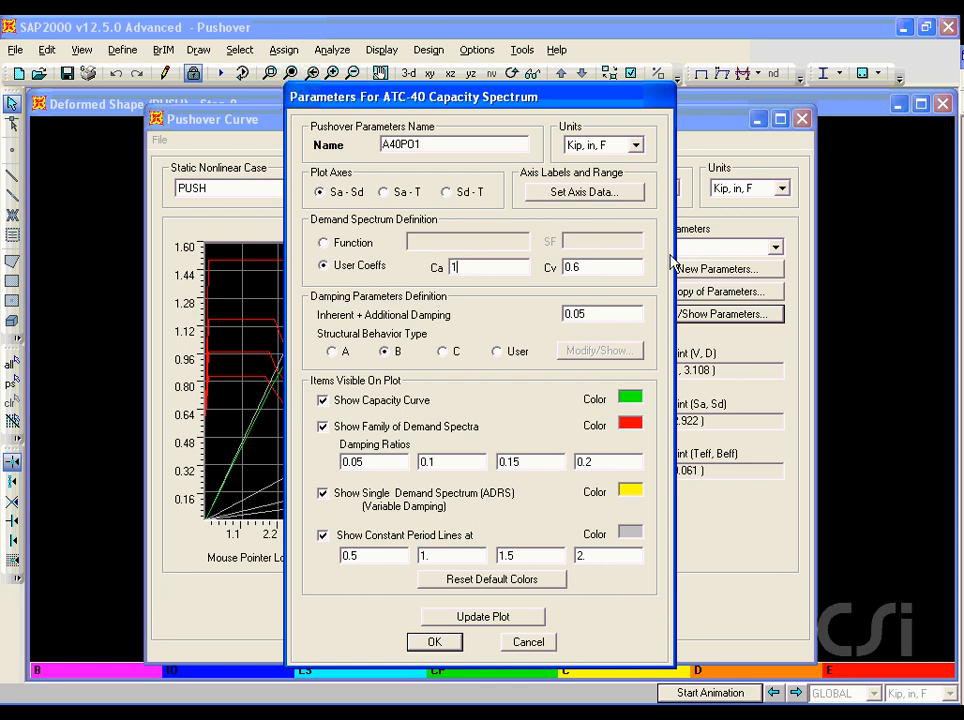
{"action": "double_click", "coordinate": [620, 264]}
{"action": "type", "text": "1"}
{"action": "left_click", "coordinate": [487, 617]}
{"action": "left_click", "coordinate": [436, 644]}
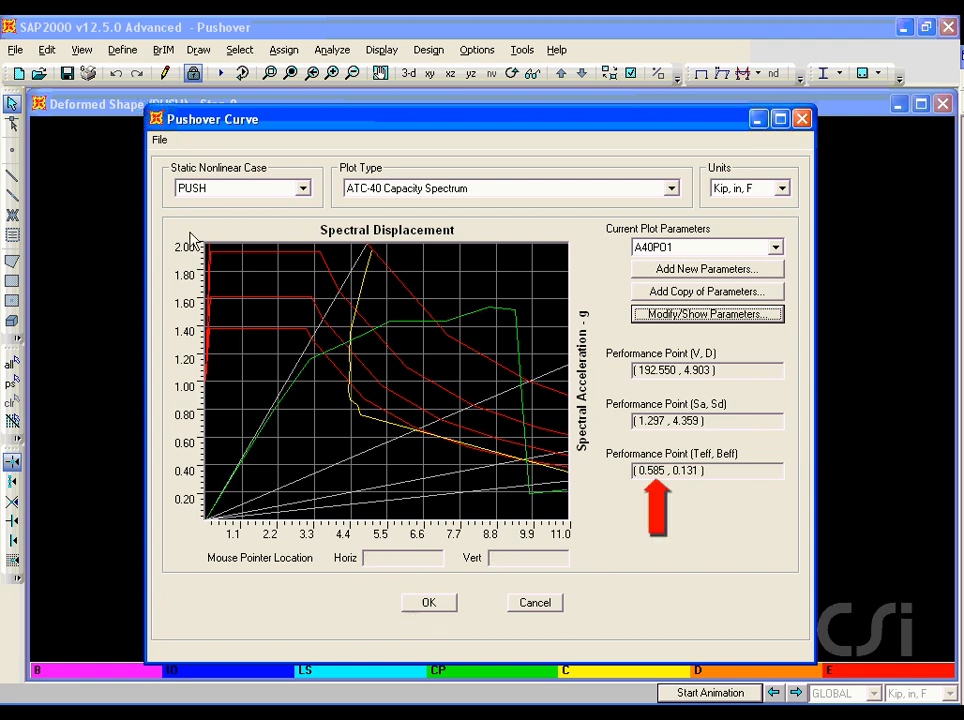
- Review the ATC-40 demand-capacity table for the PUSH case, and close both the table and the pushover curve
{"action": "left_click", "coordinate": [160, 141]}
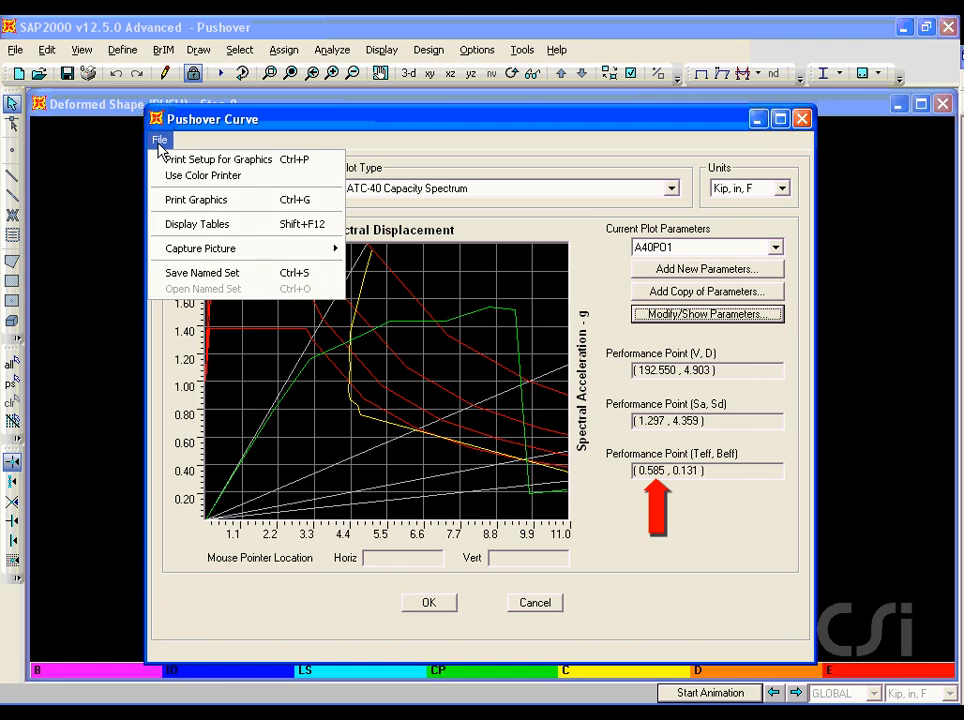
{"action": "left_click", "coordinate": [163, 224]}
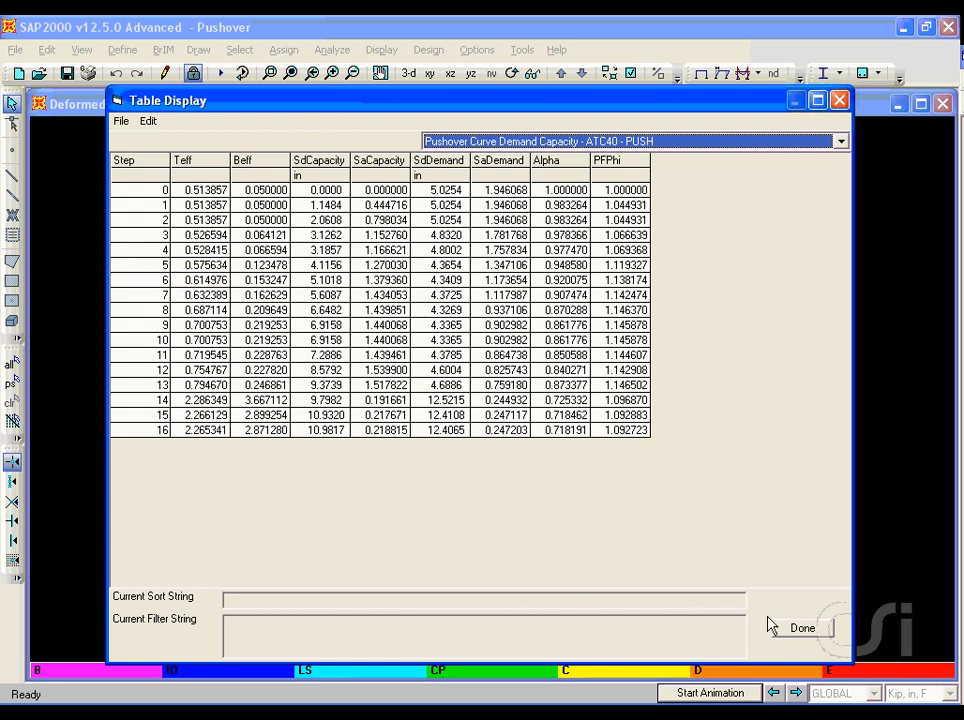
{"action": "left_click", "coordinate": [805, 632]}
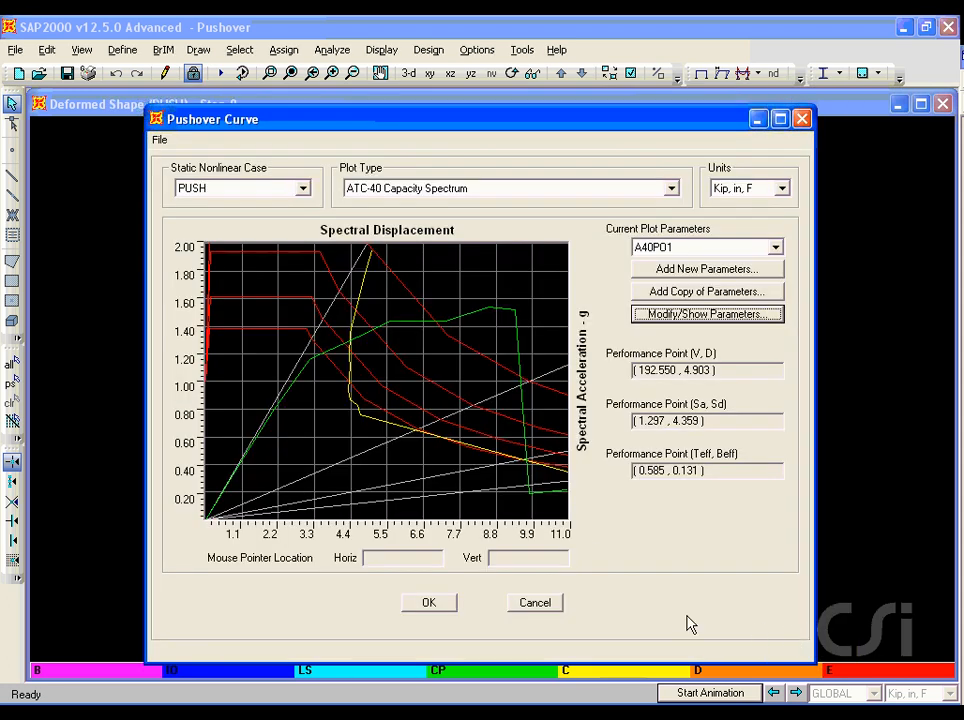
{"action": "left_click", "coordinate": [435, 605]}
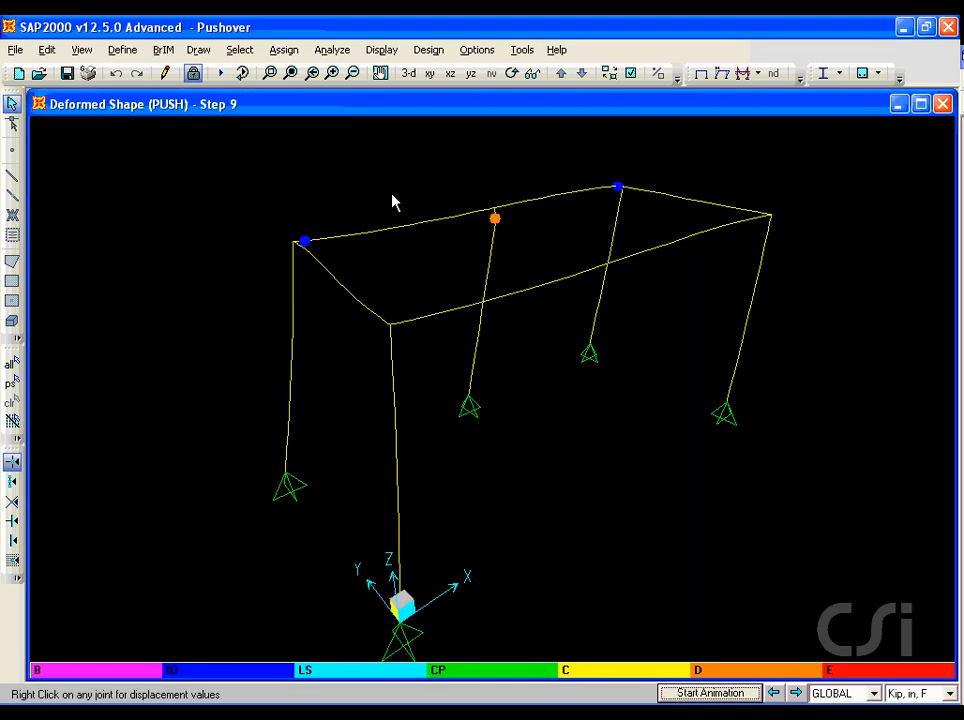
- Display the PUSH deformed shape at step 5 and advance it to step 6 to examine the hinge states
{"action": "left_click", "coordinate": [381, 49]}
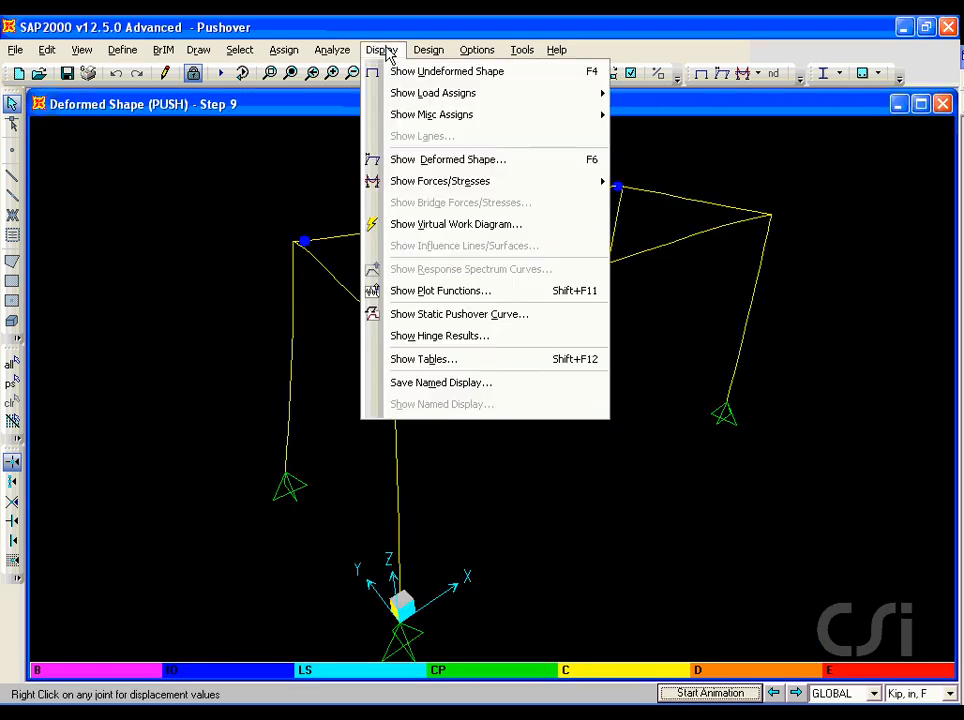
{"action": "left_click", "coordinate": [409, 159]}
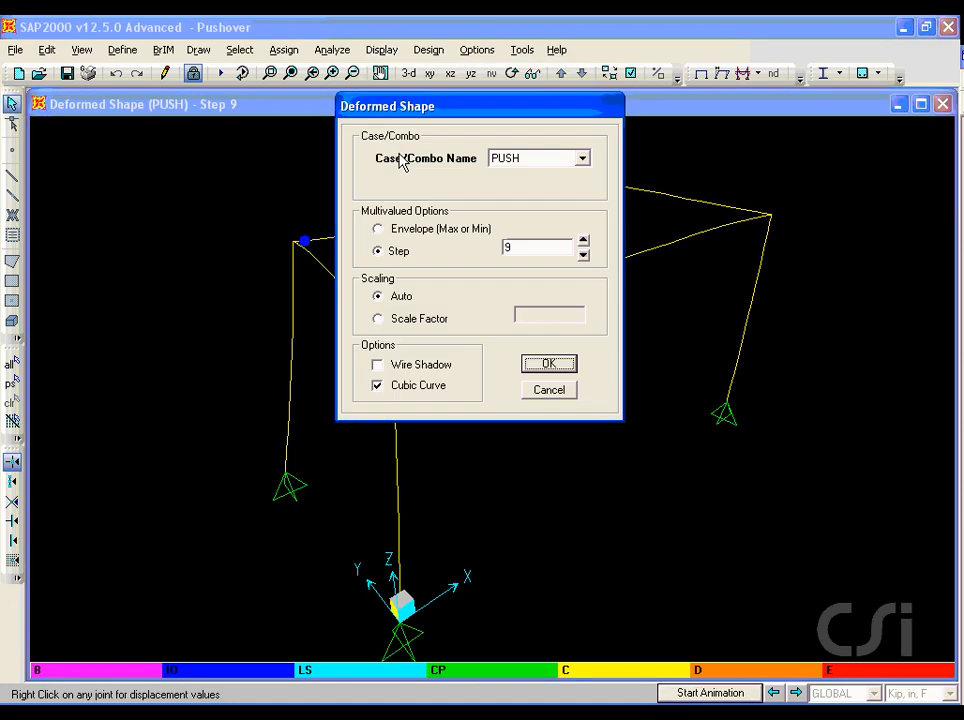
{"action": "double_click", "coordinate": [524, 247]}
{"action": "type", "text": "5"}
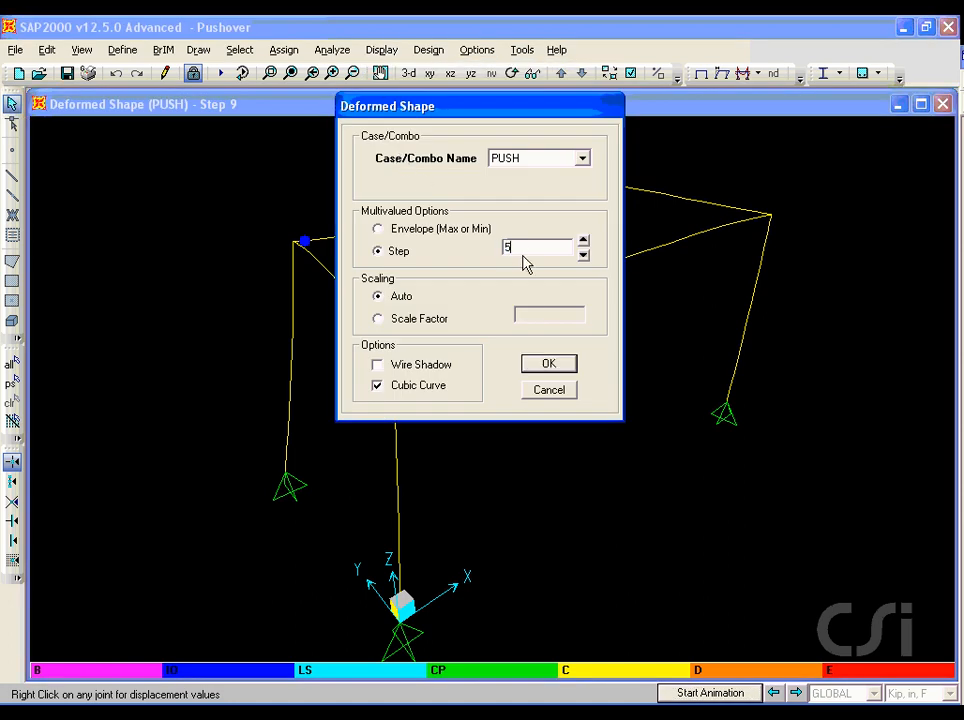
{"action": "left_click", "coordinate": [542, 368]}
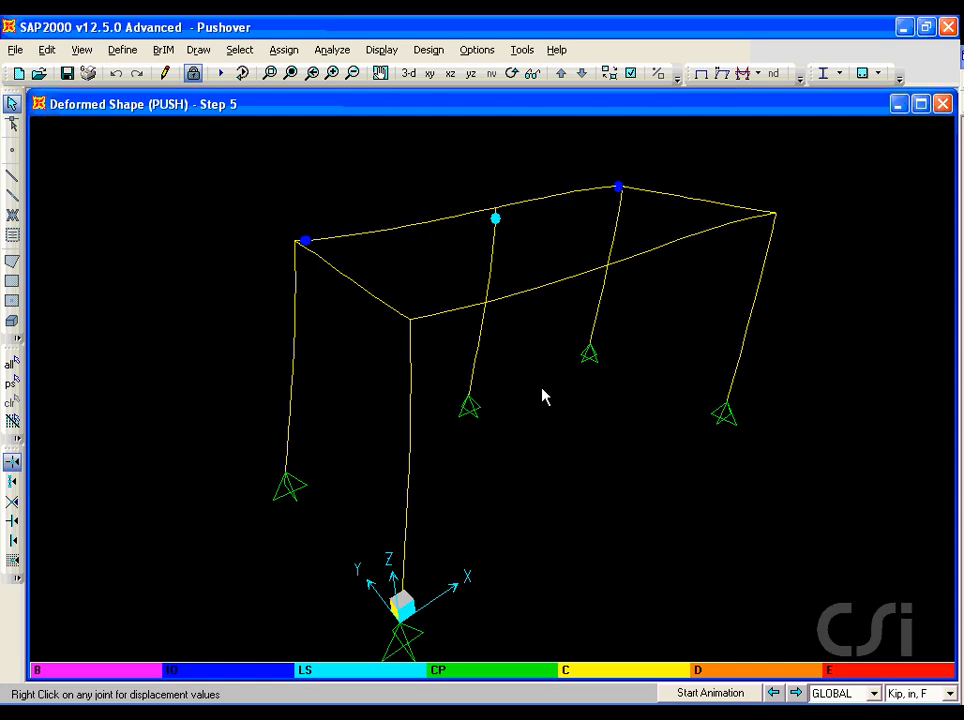
{"action": "left_click", "coordinate": [796, 693]}
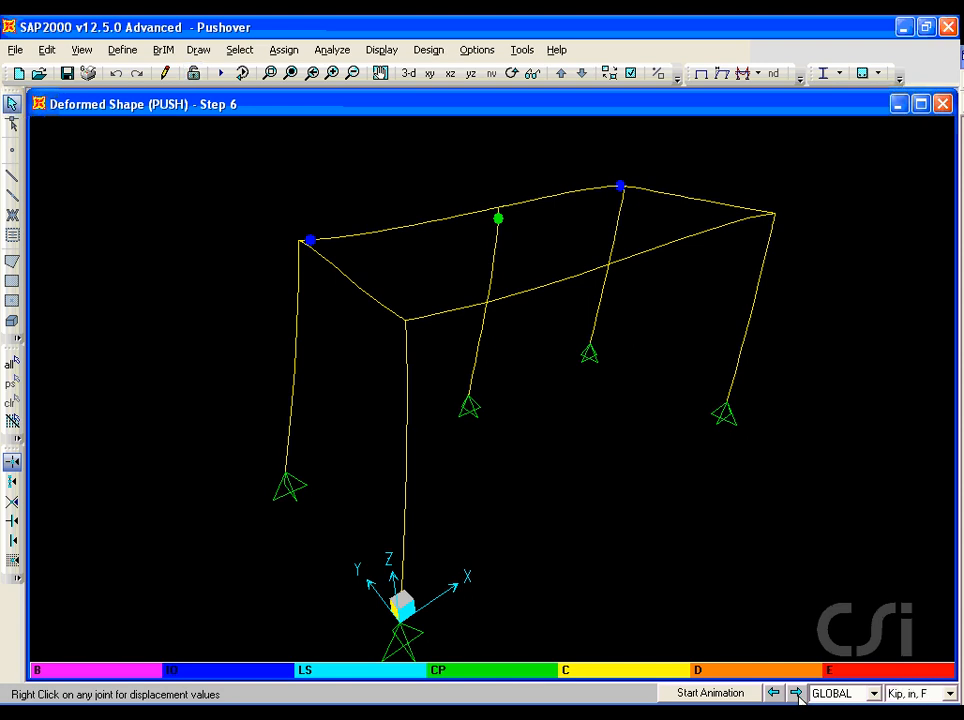
- Open the hinge results for the PUSH case and plot hinge 10H2 (Auto M3)
{"action": "left_click", "coordinate": [381, 49]}
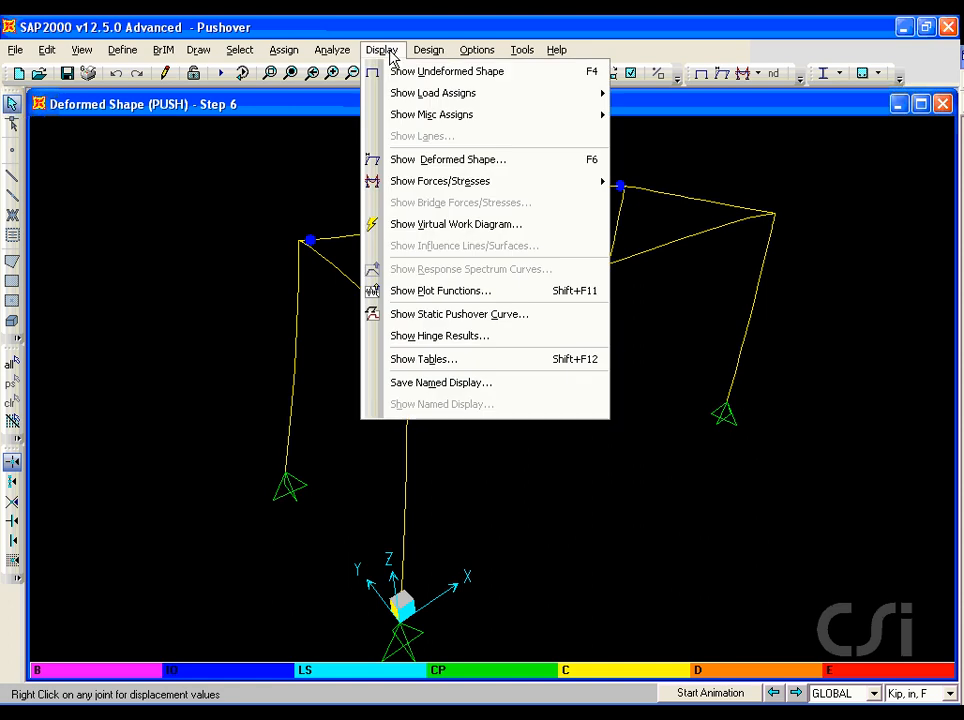
{"action": "left_click", "coordinate": [420, 340]}
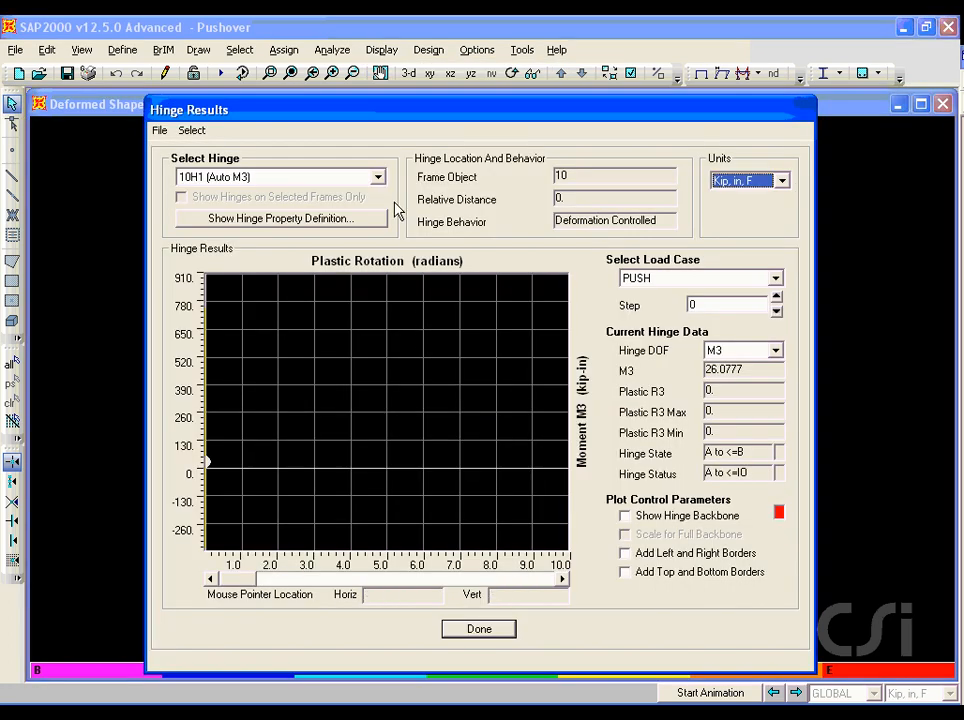
{"action": "left_click", "coordinate": [379, 177]}
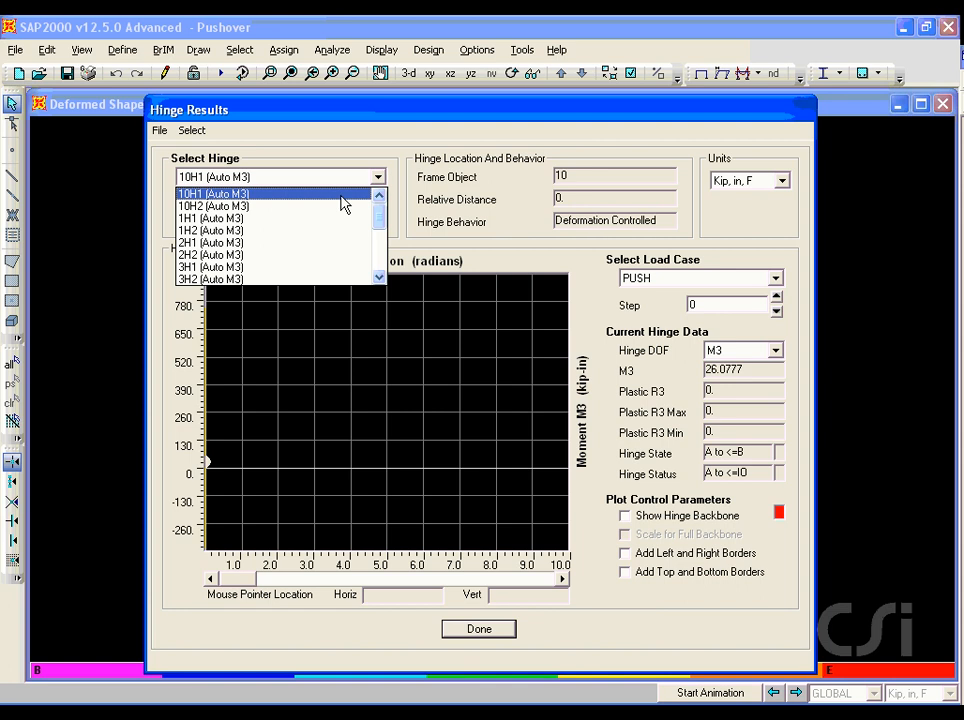
{"action": "left_click", "coordinate": [227, 206]}
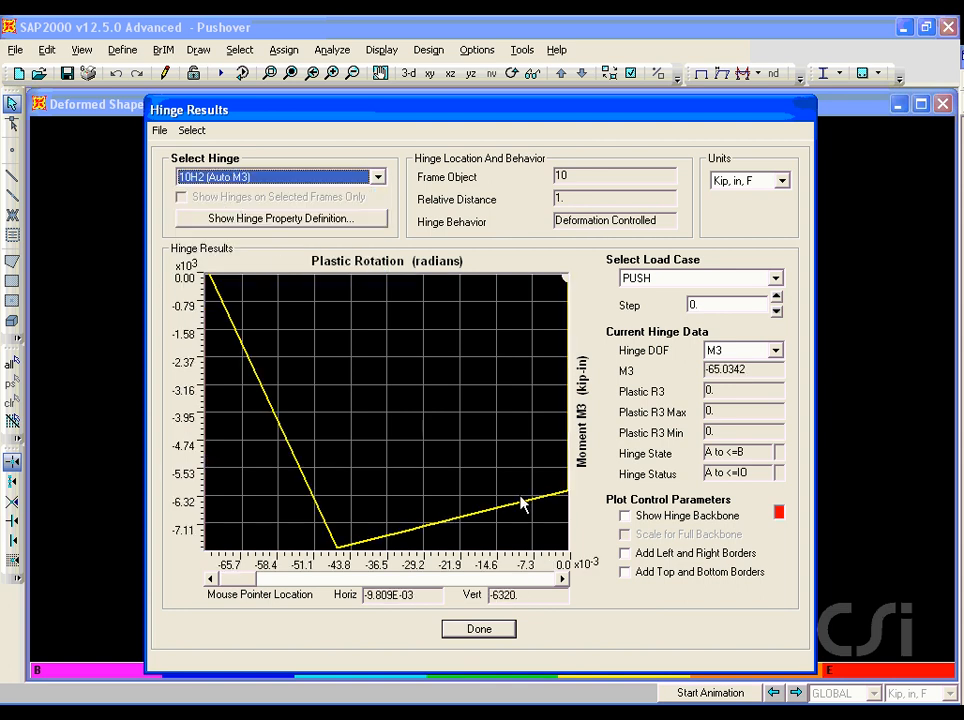
- Overlay the hinge backbone on the 10H2 plot and add left and right as well as top and bottom borders
{"action": "left_click", "coordinate": [625, 516]}
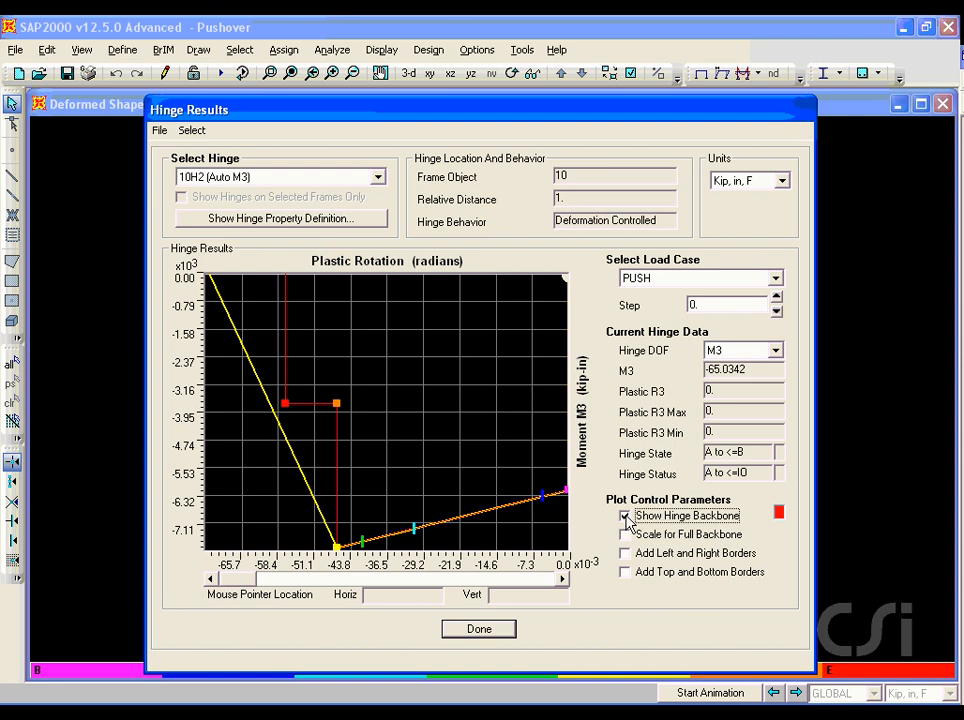
{"action": "left_click", "coordinate": [625, 553]}
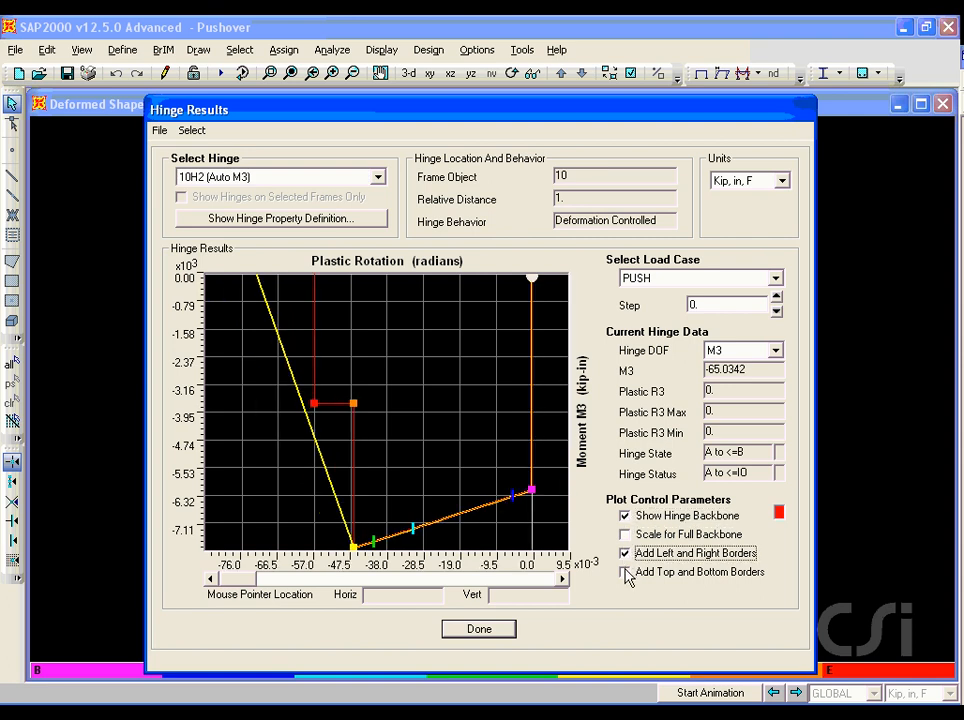
{"action": "left_click", "coordinate": [625, 572]}
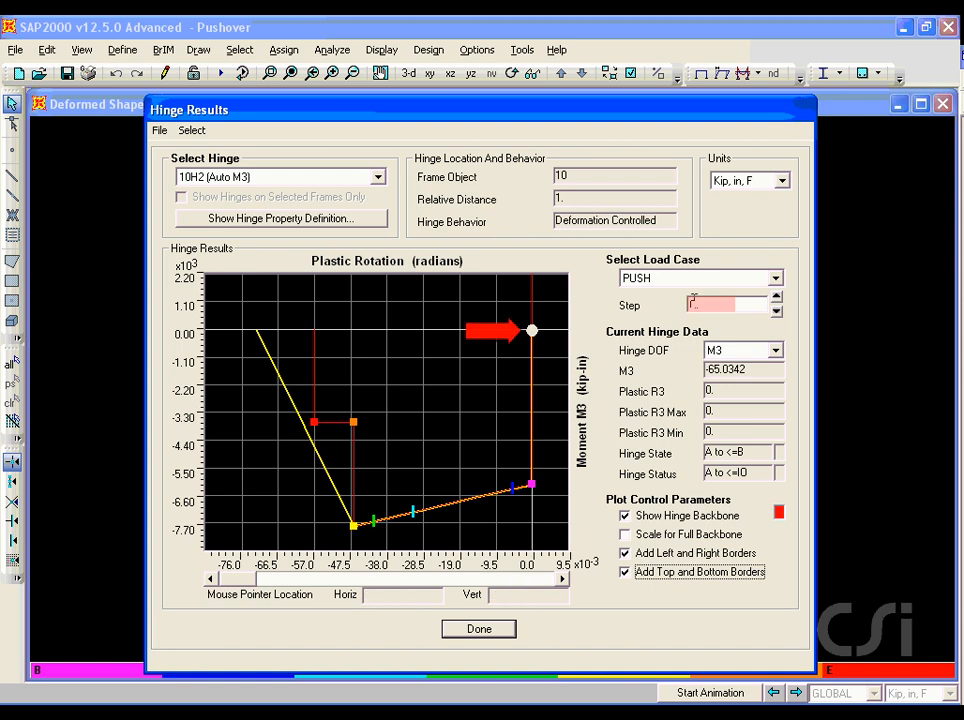
- Advance the 10H2 hinge results through the PUSH steps up to step 14 to examine the hinge state, and close the results
{"action": "left_click", "coordinate": [565, 580]}
{"action": "left_click", "coordinate": [565, 580]}
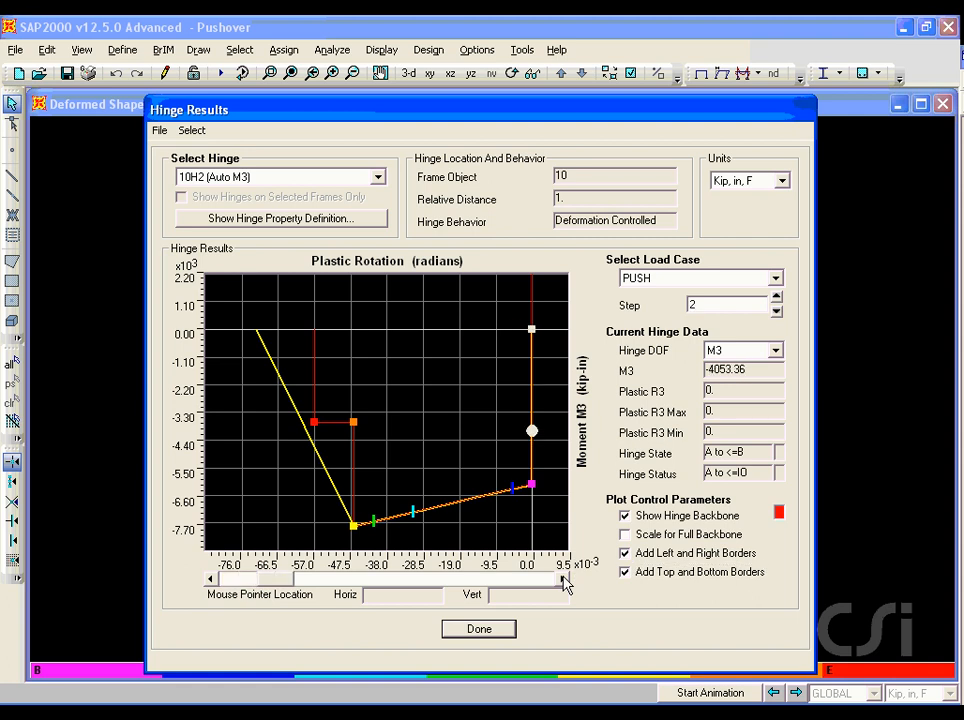
{"action": "left_click", "coordinate": [565, 580]}
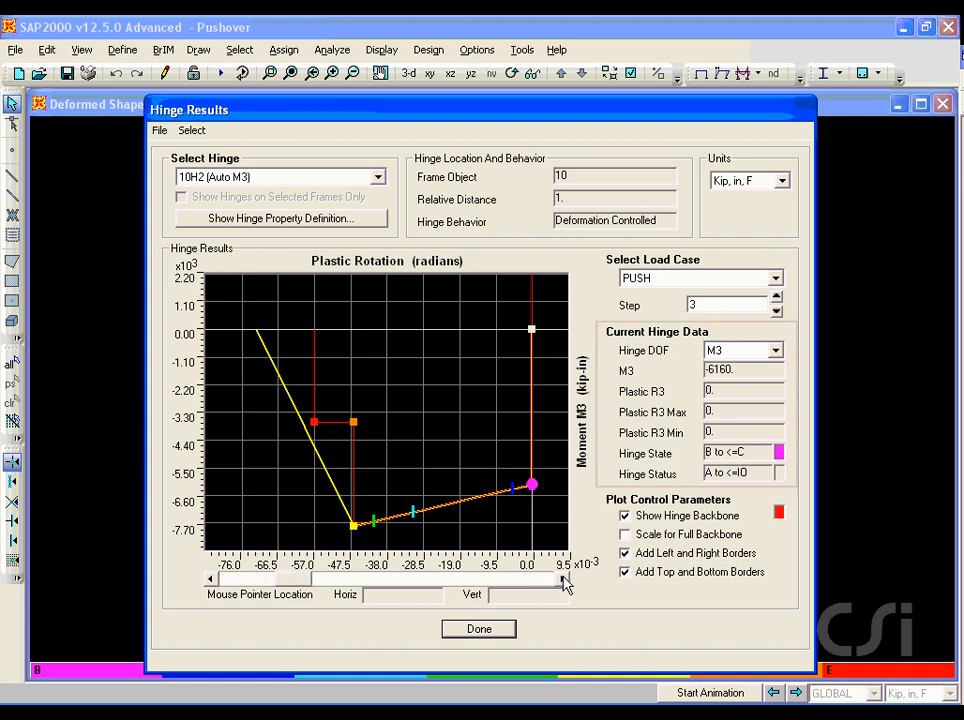
{"action": "left_click", "coordinate": [565, 580]}
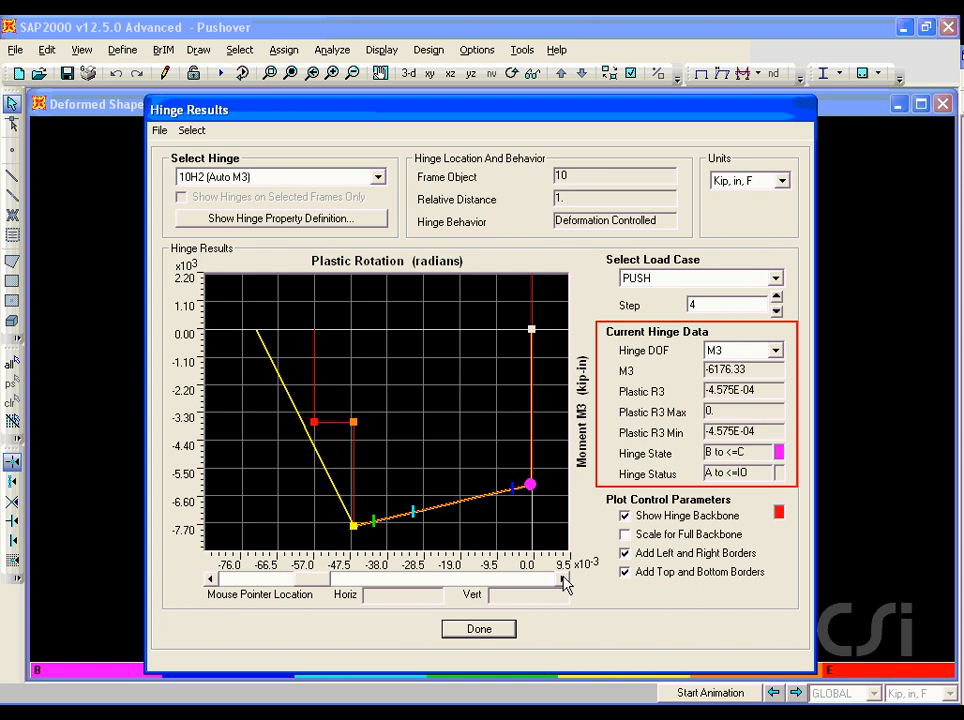
{"action": "left_click", "coordinate": [565, 580]}
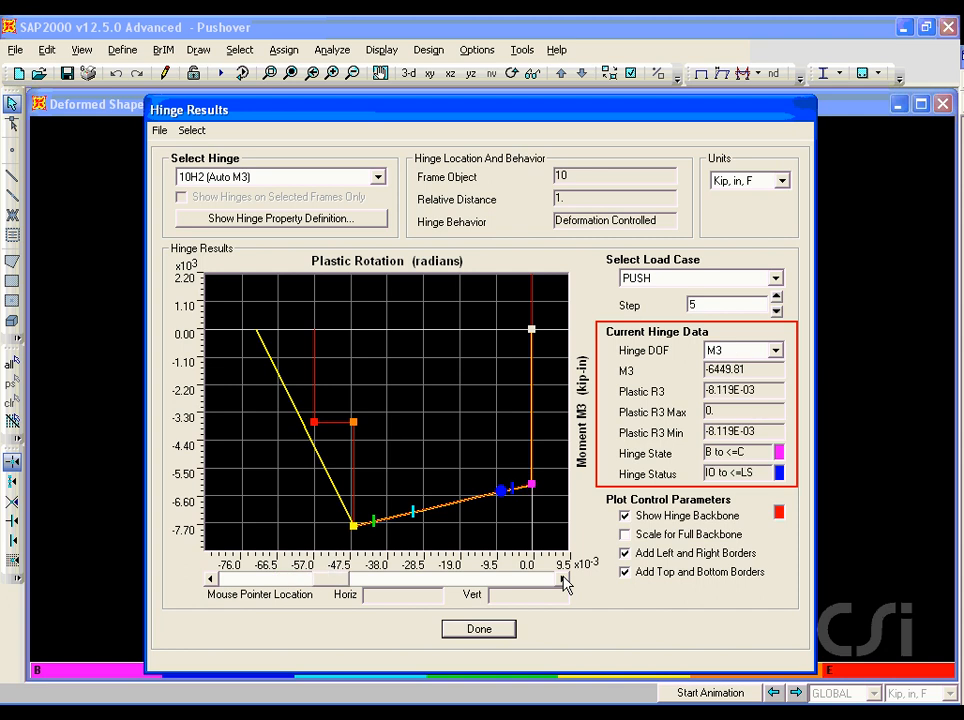
{"action": "left_click", "coordinate": [565, 580]}
{"action": "left_click", "coordinate": [565, 580]}
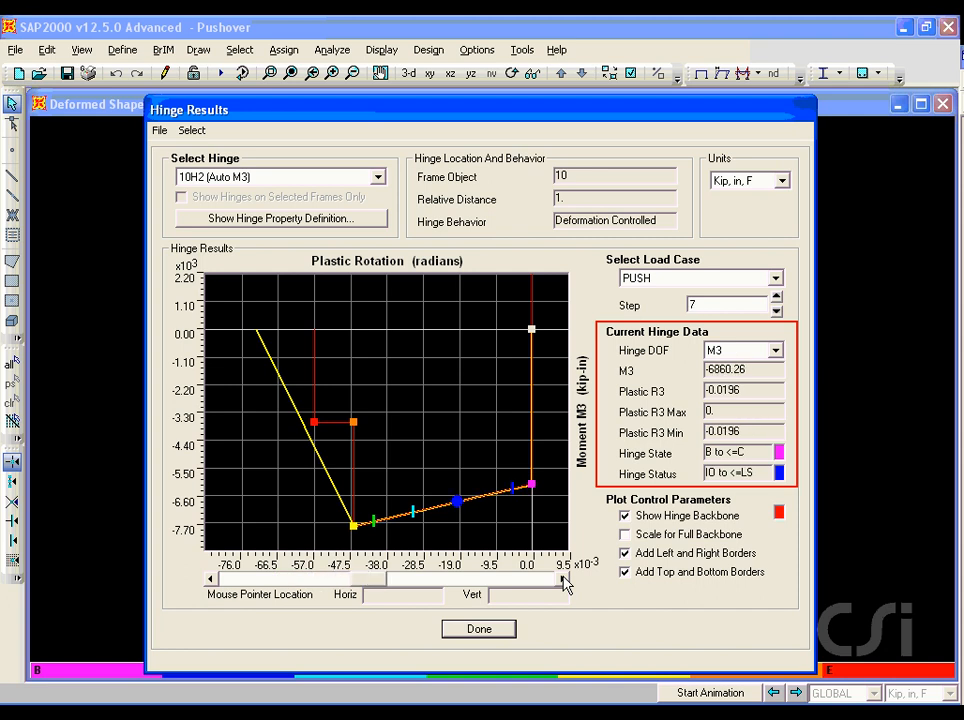
{"action": "left_click", "coordinate": [565, 580]}
{"action": "left_click", "coordinate": [565, 580]}
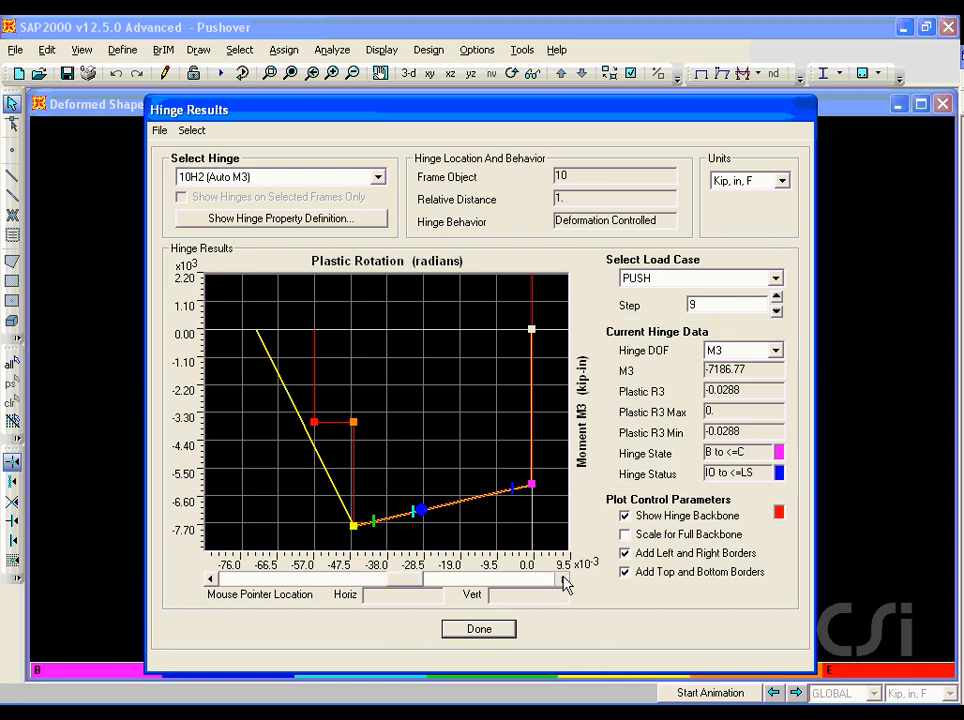
{"action": "left_click", "coordinate": [565, 580]}
{"action": "left_click", "coordinate": [565, 580]}
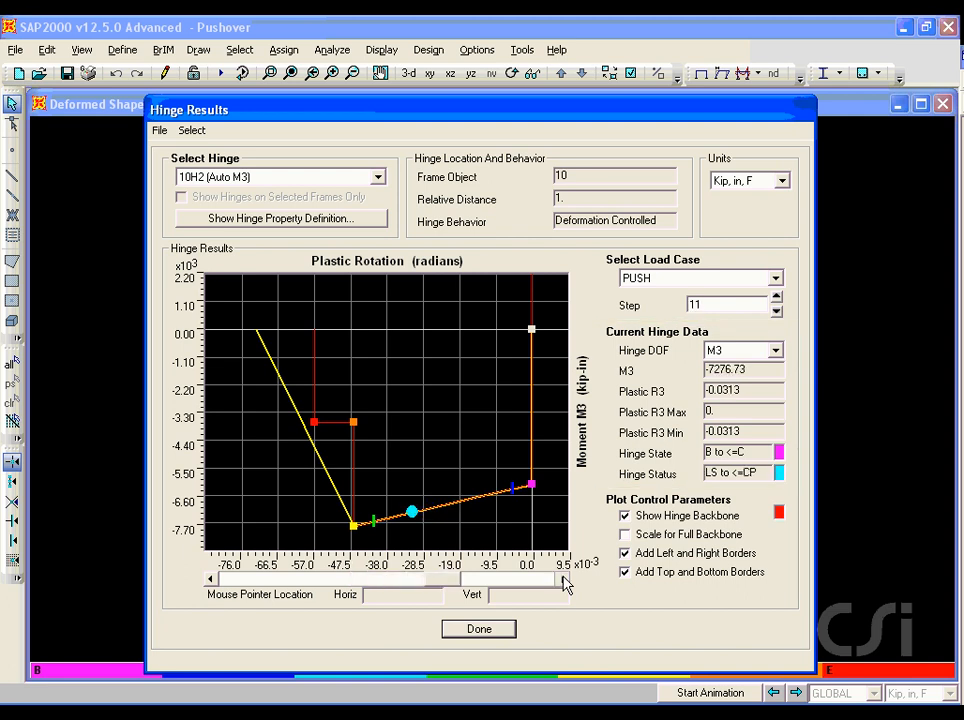
{"action": "left_click", "coordinate": [565, 580]}
{"action": "left_click", "coordinate": [565, 580]}
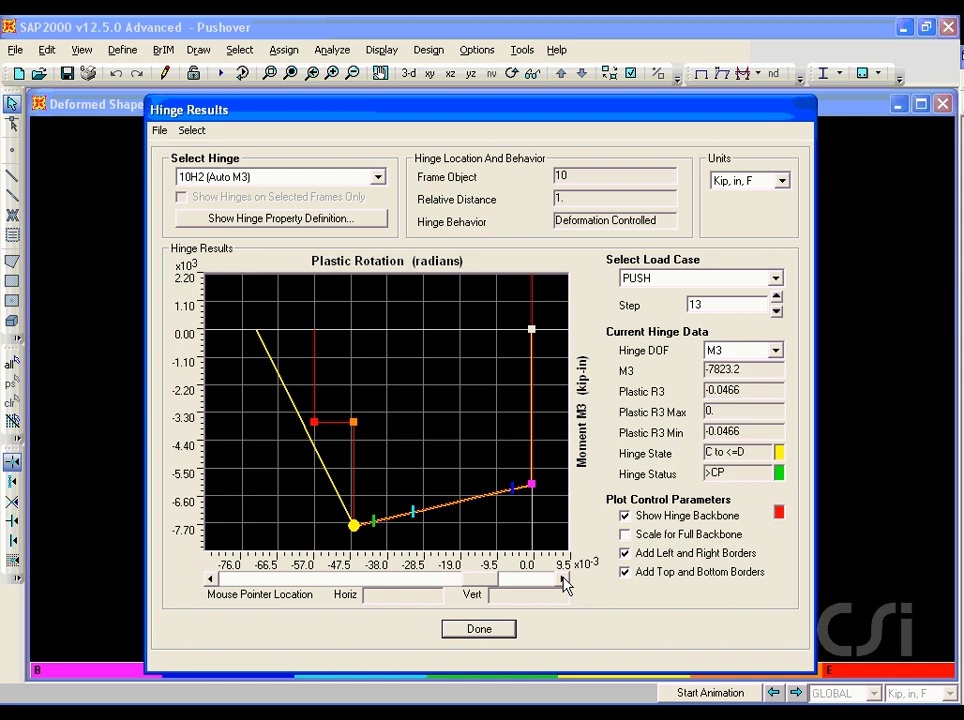
{"action": "left_click", "coordinate": [565, 580]}
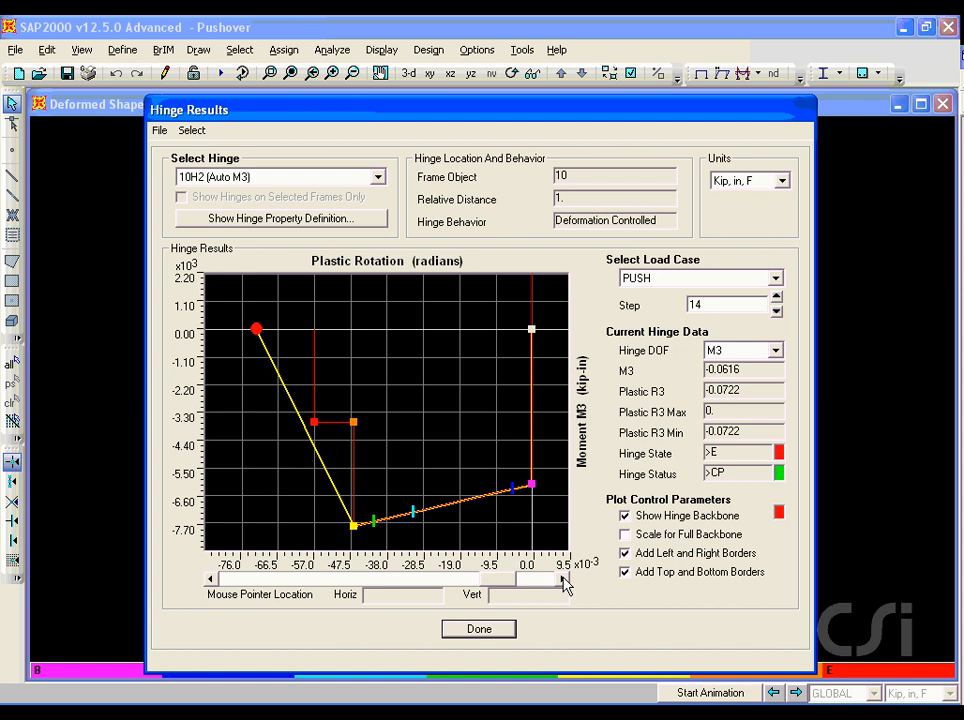
{"action": "left_click", "coordinate": [481, 630]}
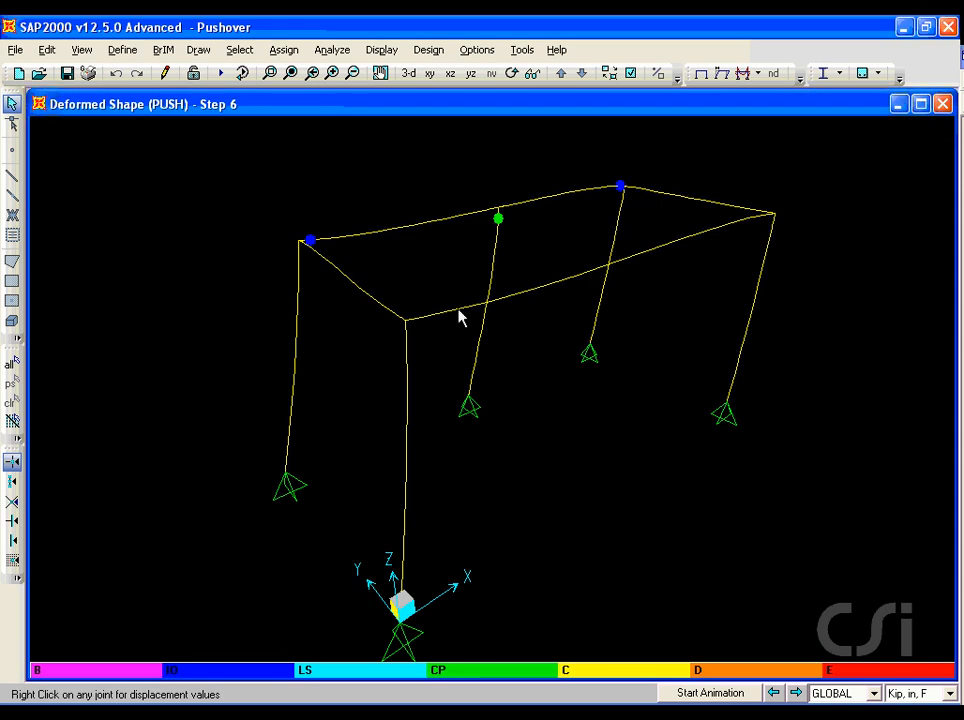
- Display the frames' filled Moment 3-3 diagram for the PUSH case at step 0 with a scale factor of 0.01
{"action": "left_click", "coordinate": [382, 50]}
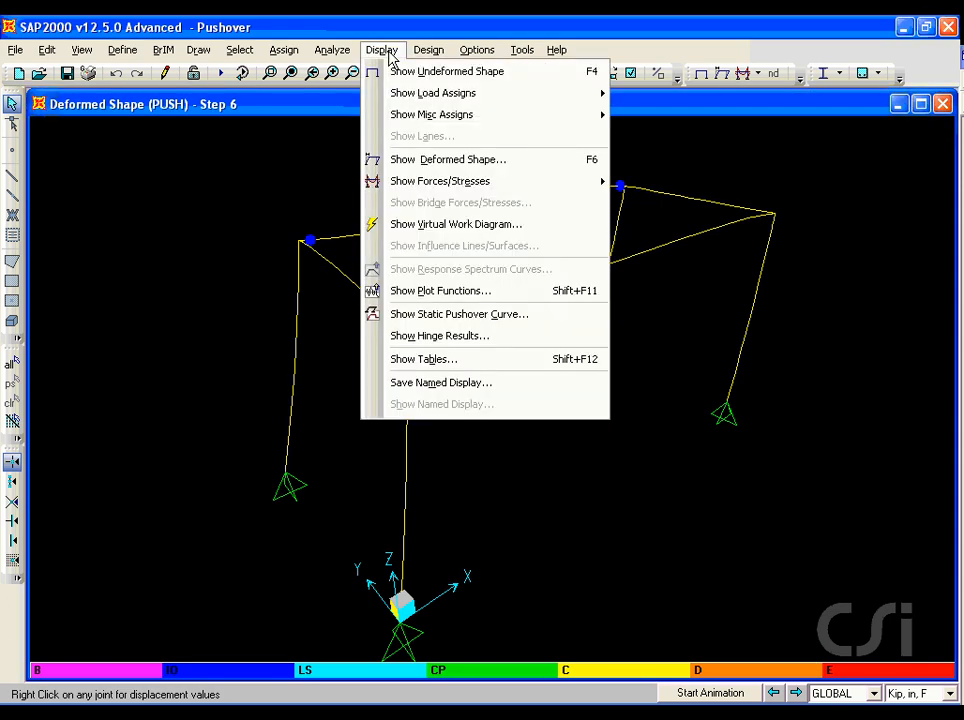
{"action": "mouse_move", "coordinate": [437, 181]}
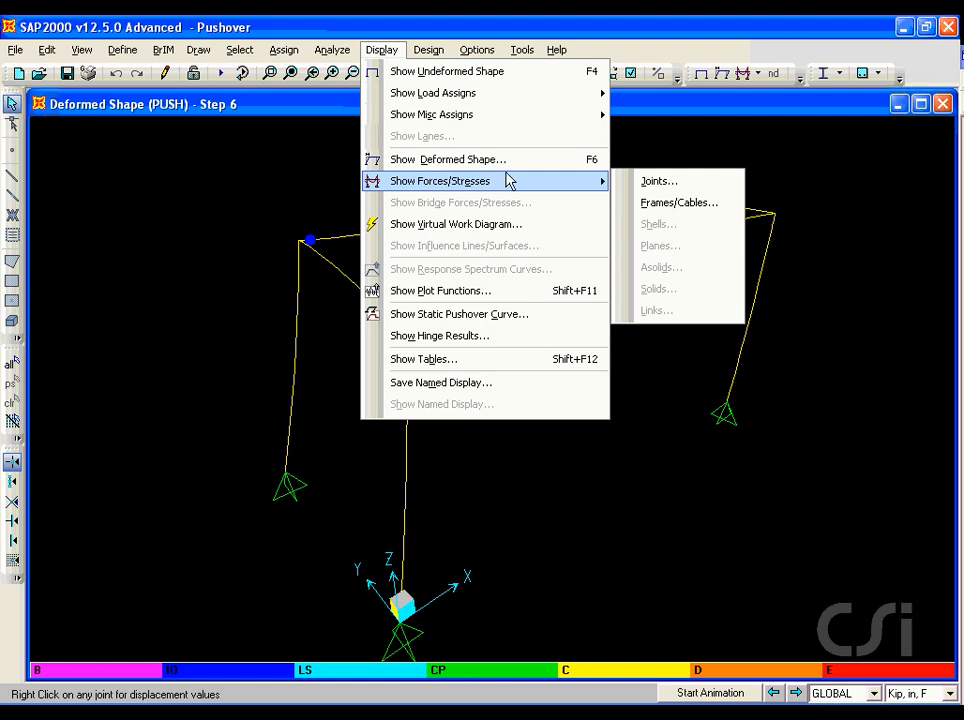
{"action": "left_click", "coordinate": [692, 204]}
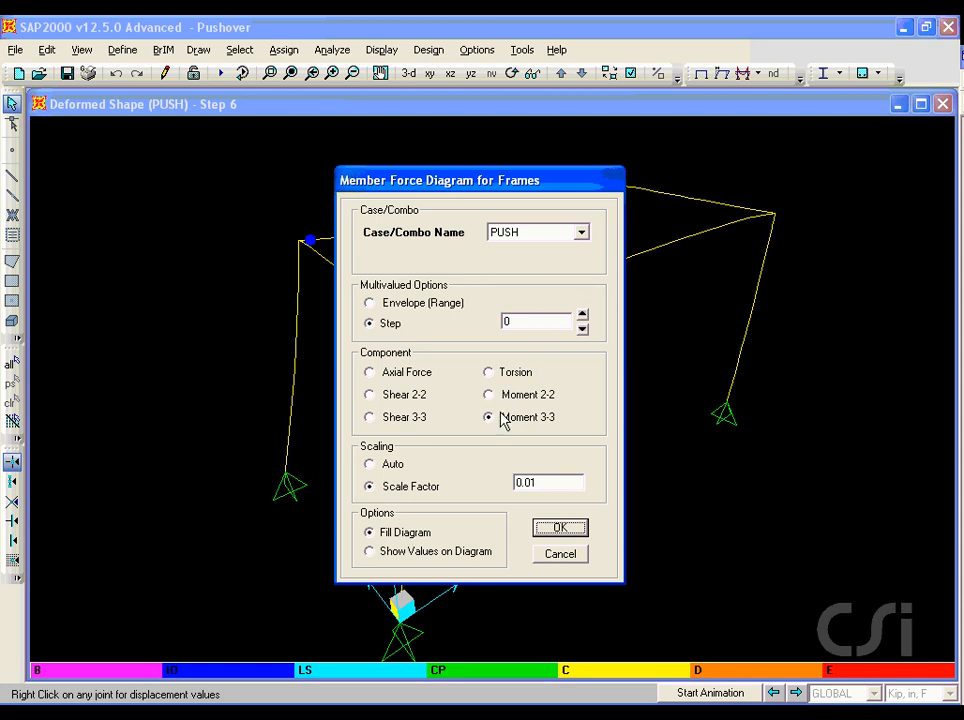
{"action": "left_click", "coordinate": [555, 532]}
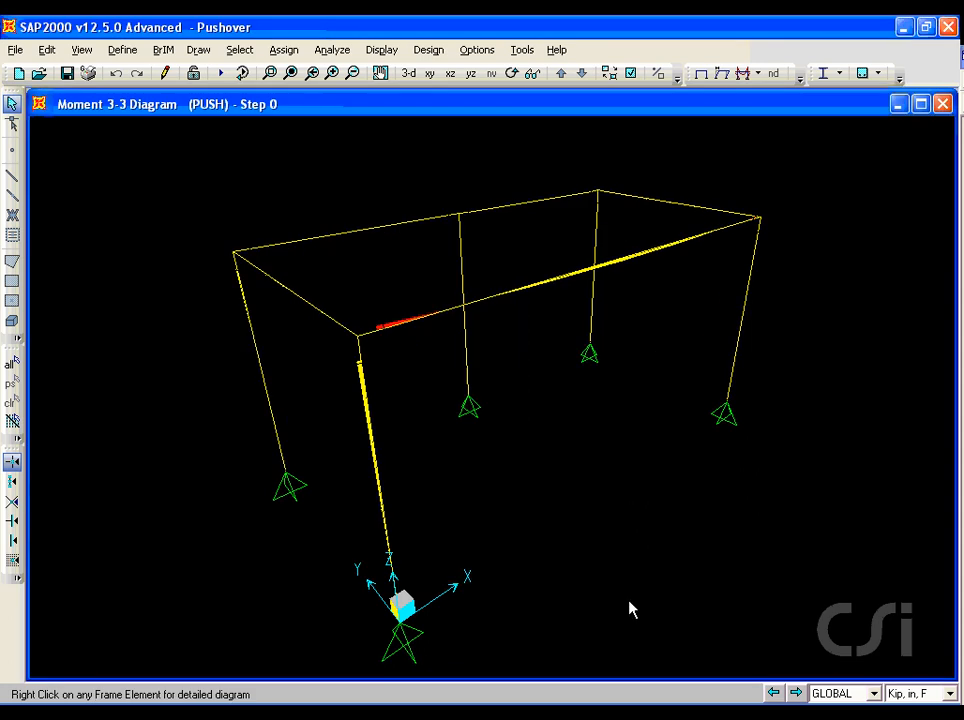
- Advance the PUSH Moment 3-3 diagram step by step to step 10 to examine how the frame moments develop
{"action": "left_click", "coordinate": [796, 693]}
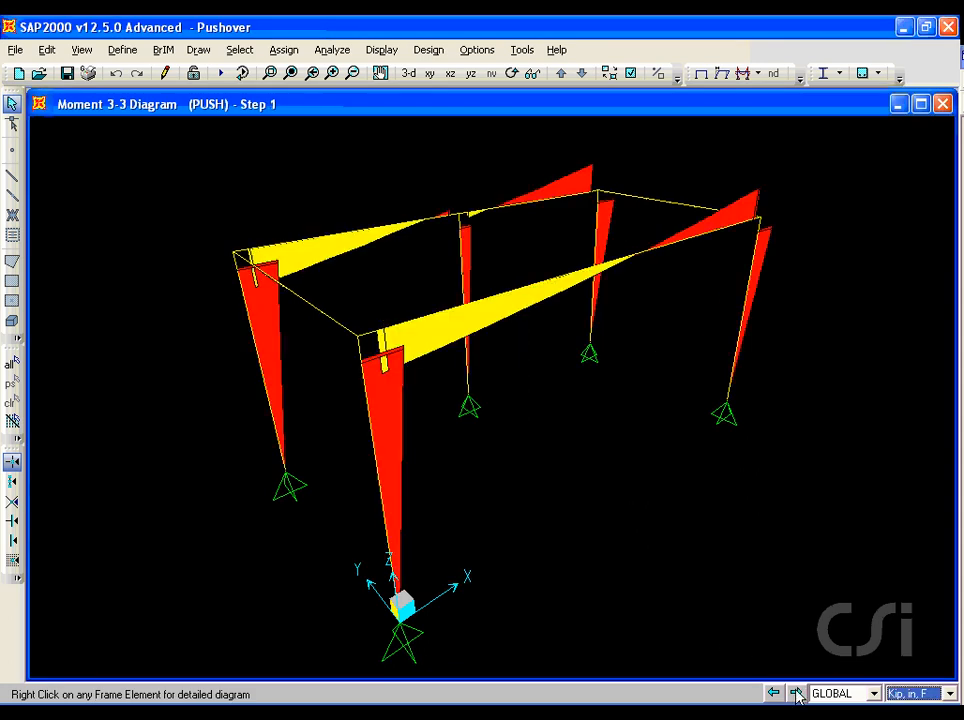
{"action": "left_click", "coordinate": [796, 693]}
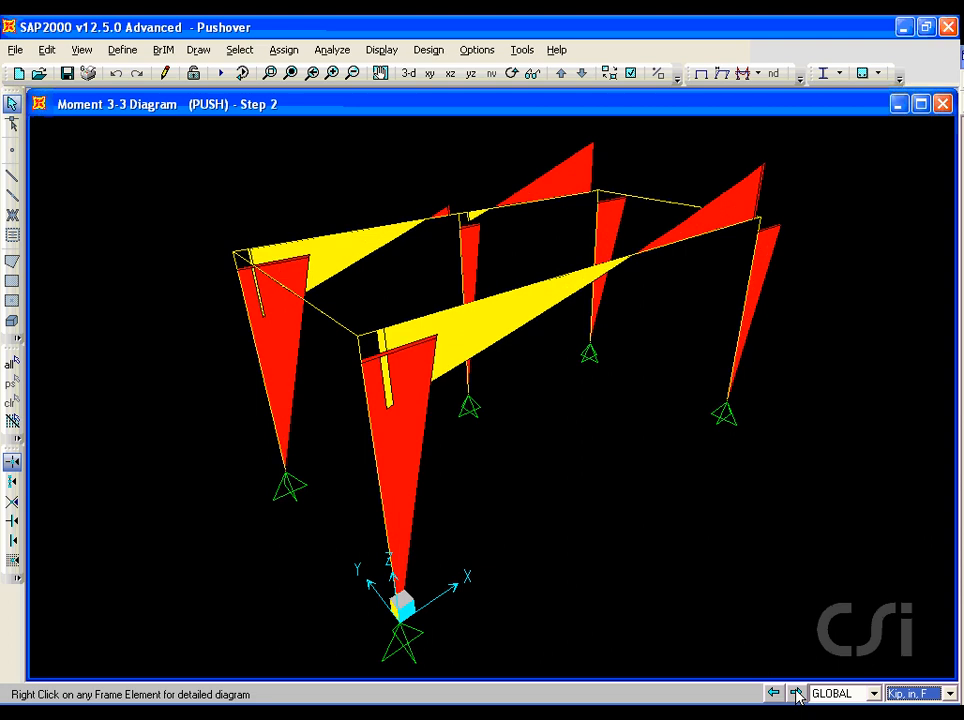
{"action": "left_click", "coordinate": [796, 693]}
{"action": "left_click", "coordinate": [796, 693]}
{"action": "left_click", "coordinate": [796, 693]}
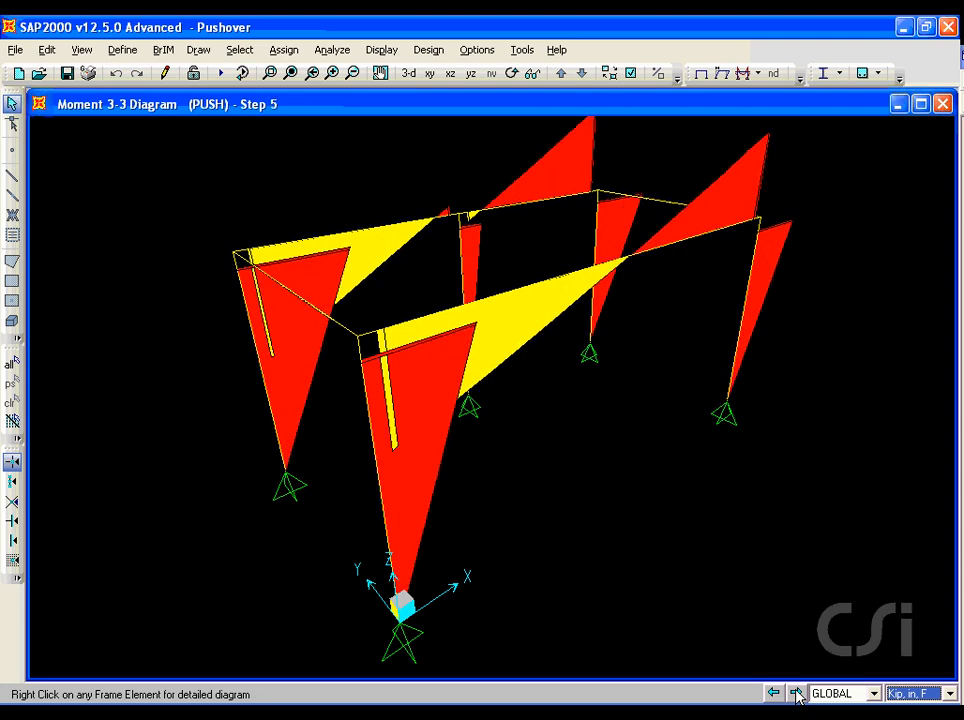
{"action": "left_click", "coordinate": [796, 693]}
{"action": "left_click", "coordinate": [796, 693]}
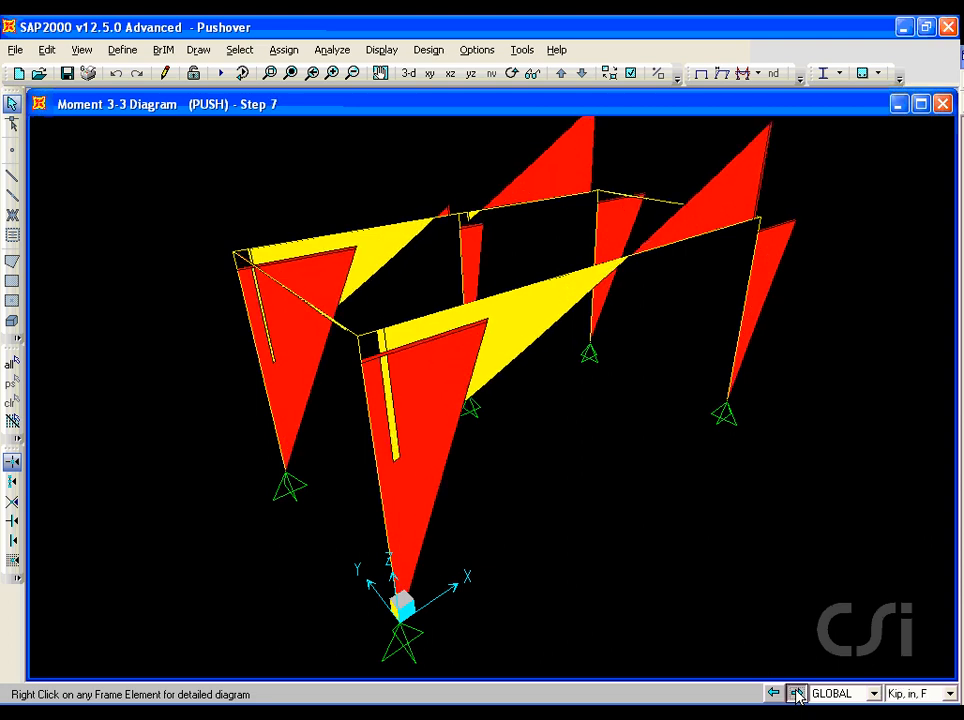
{"action": "left_click", "coordinate": [796, 693]}
{"action": "left_click", "coordinate": [796, 693]}
{"action": "left_click", "coordinate": [796, 693]}
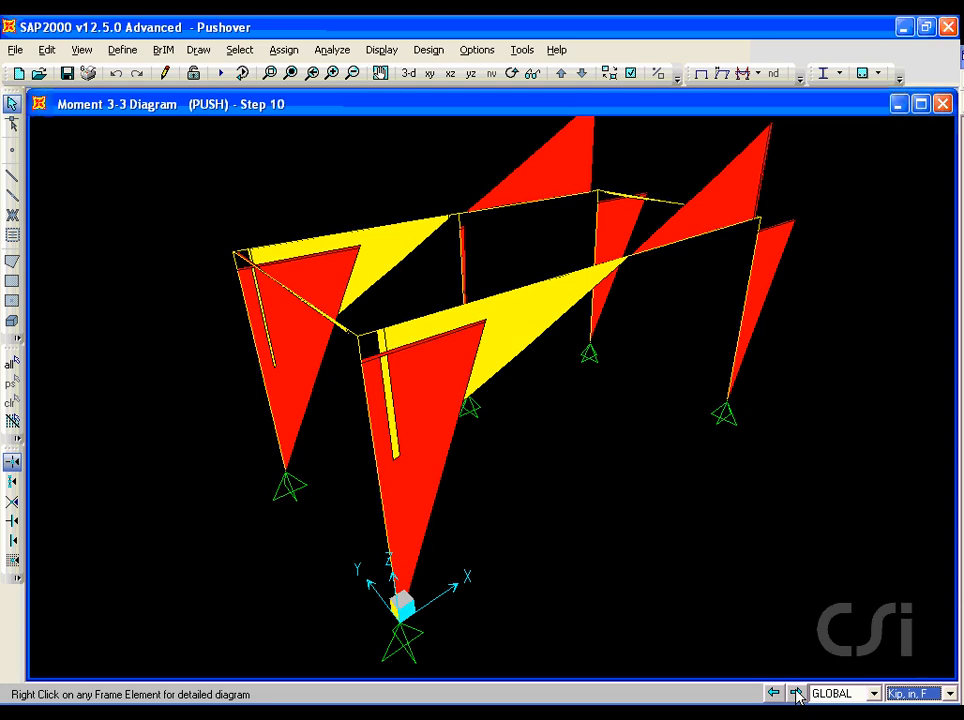